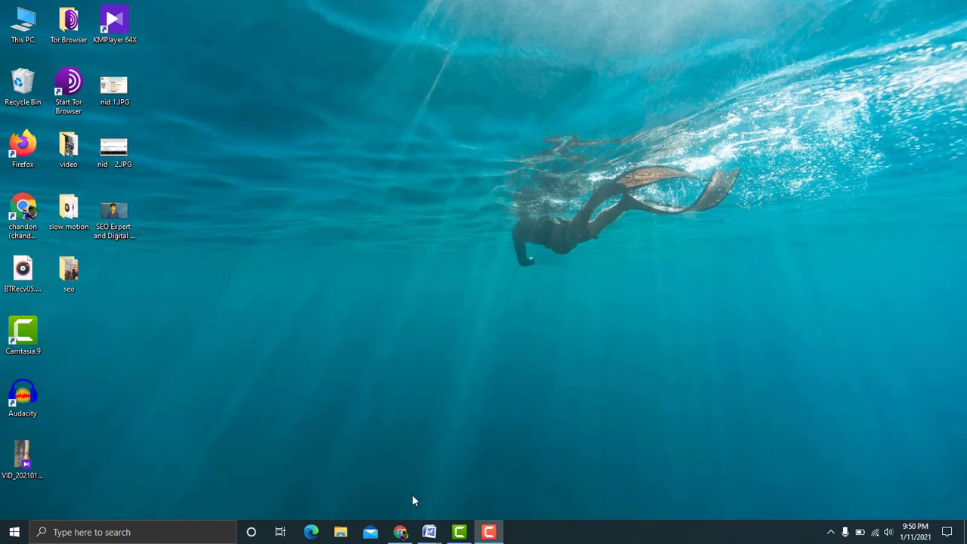
Step: Open a Chrome window under the other profile and load canva.com
left_click(401, 531)
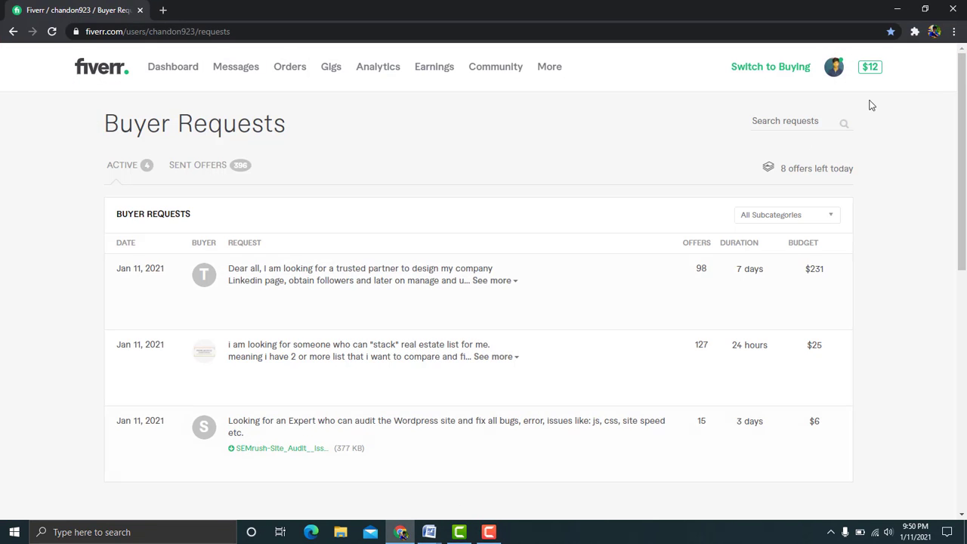
left_click(934, 31)
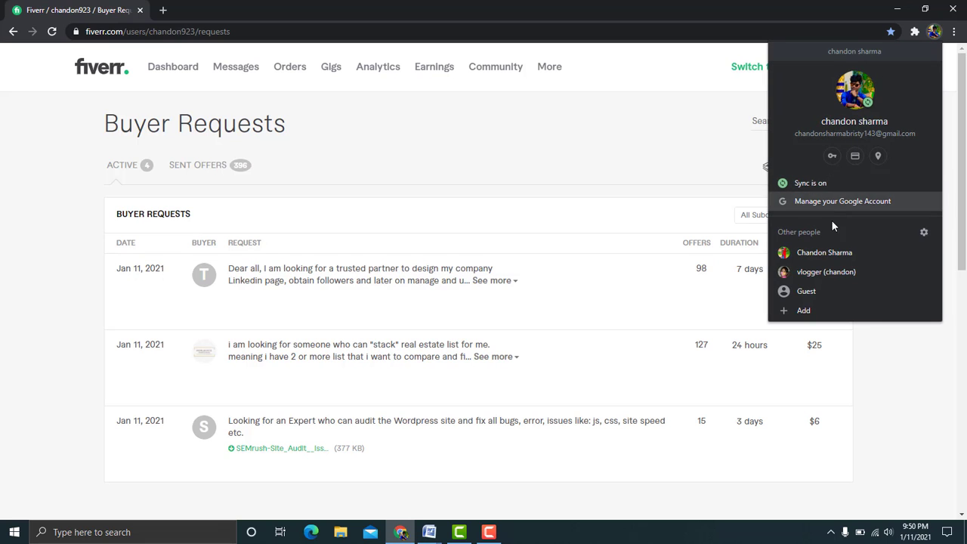
left_click(824, 255)
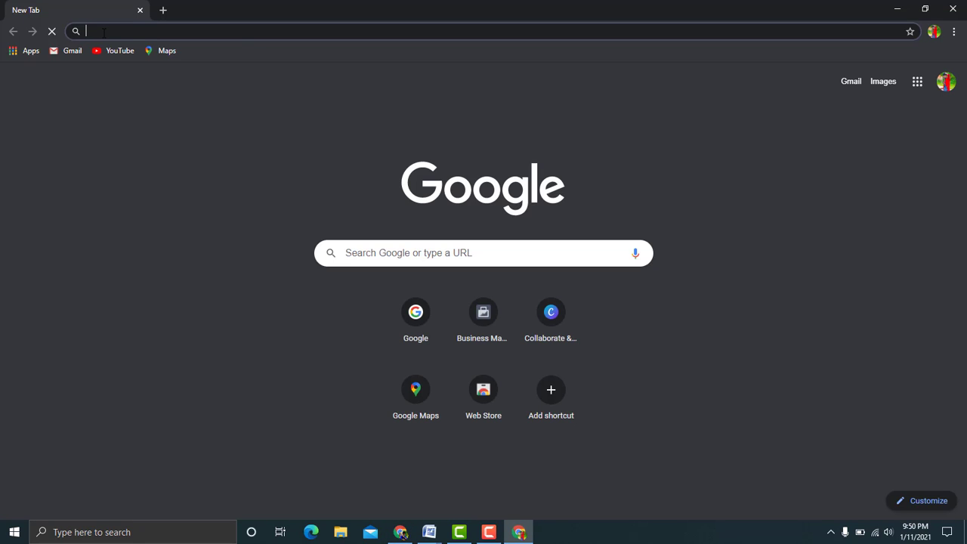
type("ca")
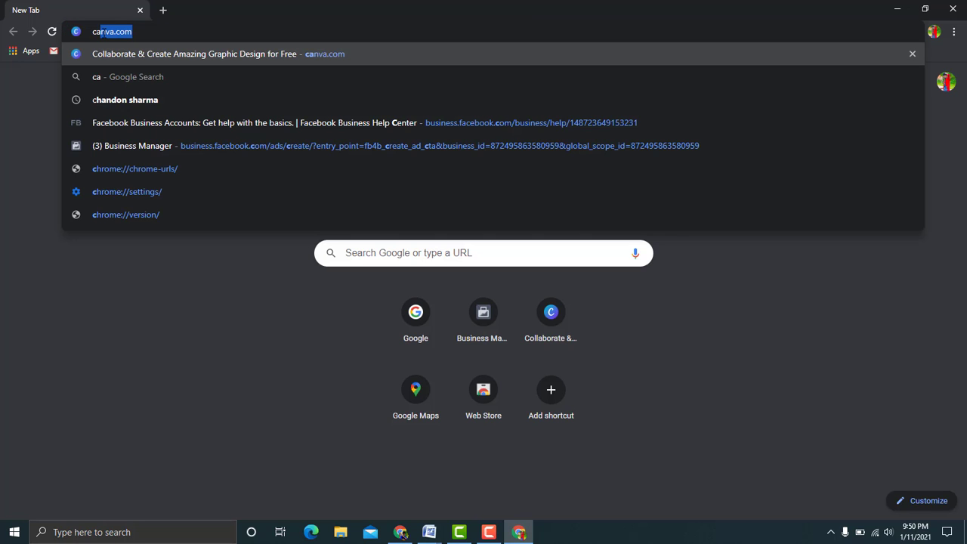
type("nva.")
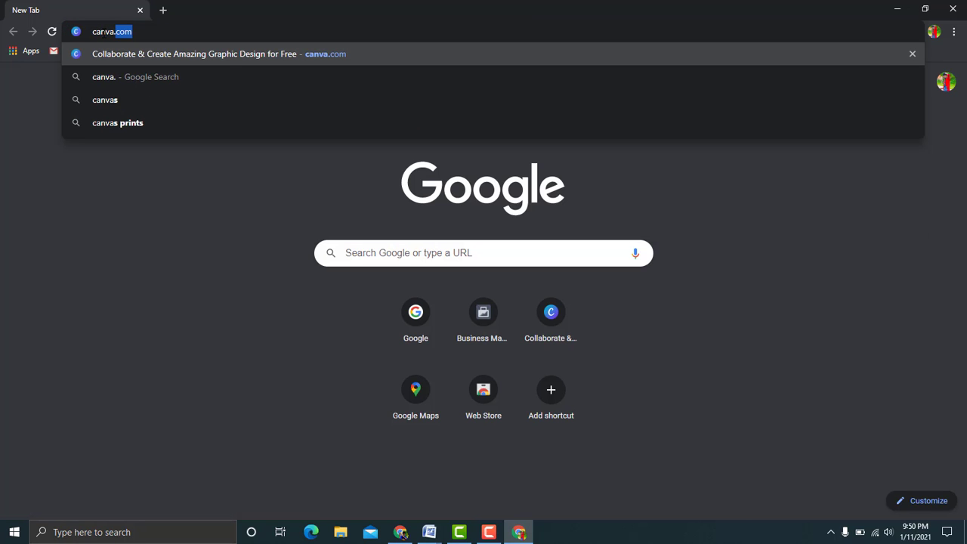
type("com")
key("Return")
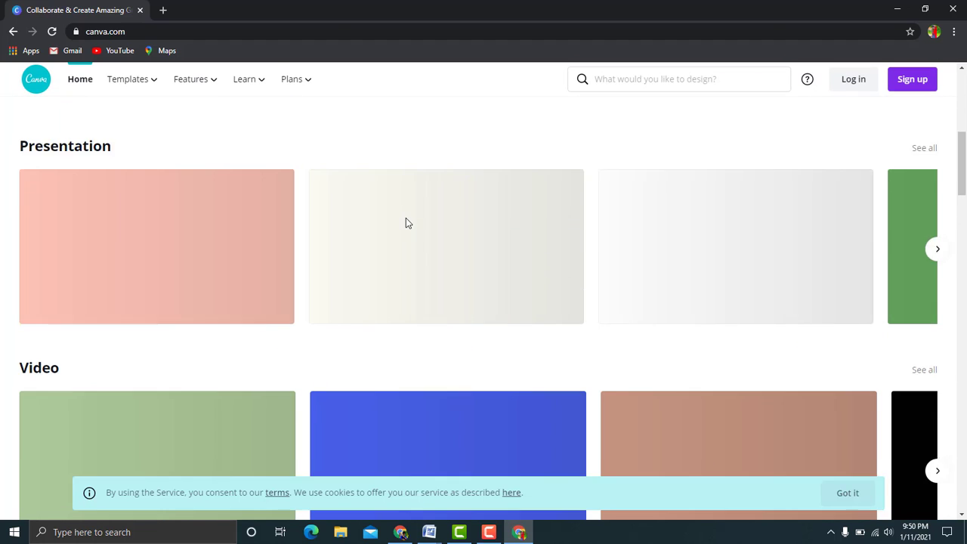
Step: Start Canva sign-up and choose Sign up with Google in the Get started dialog
scroll(406, 217, "up", 2)
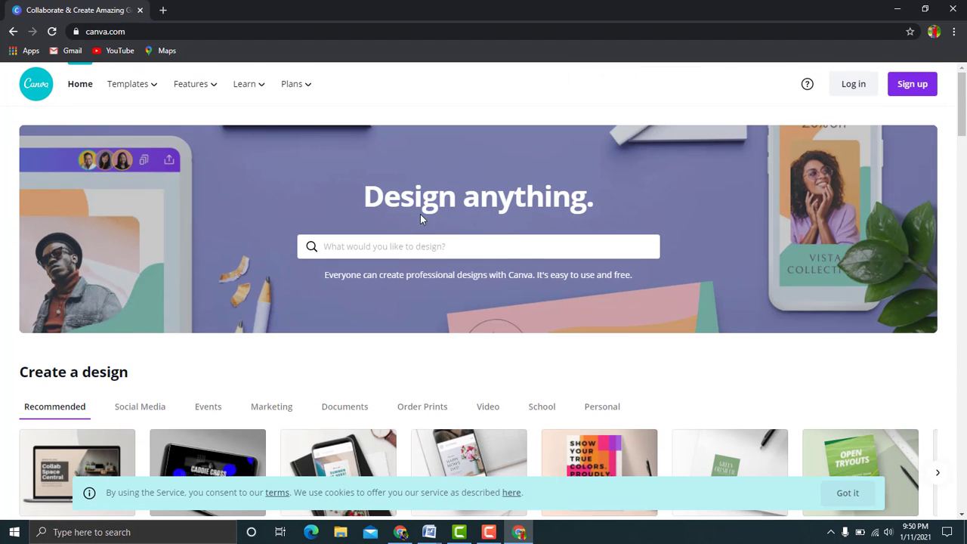
left_click(913, 87)
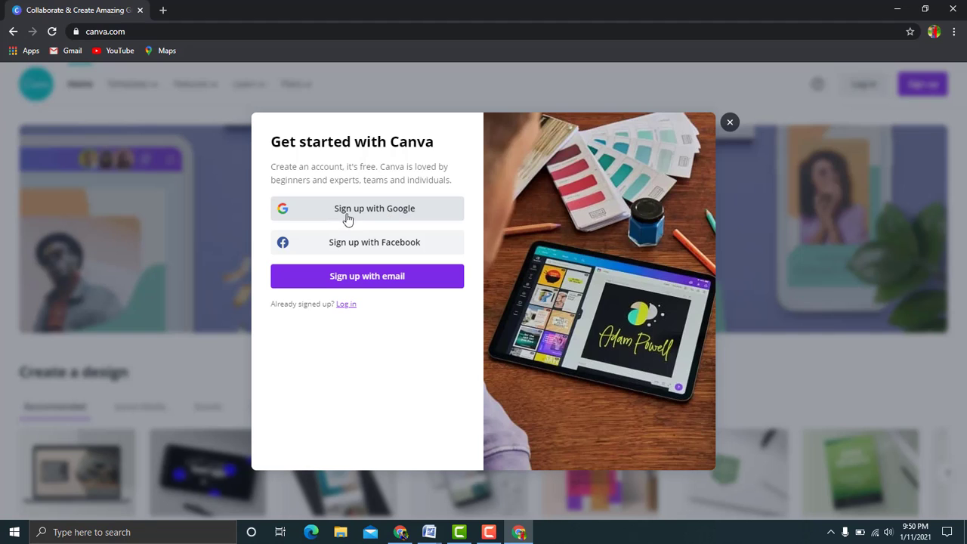
left_click(396, 213)
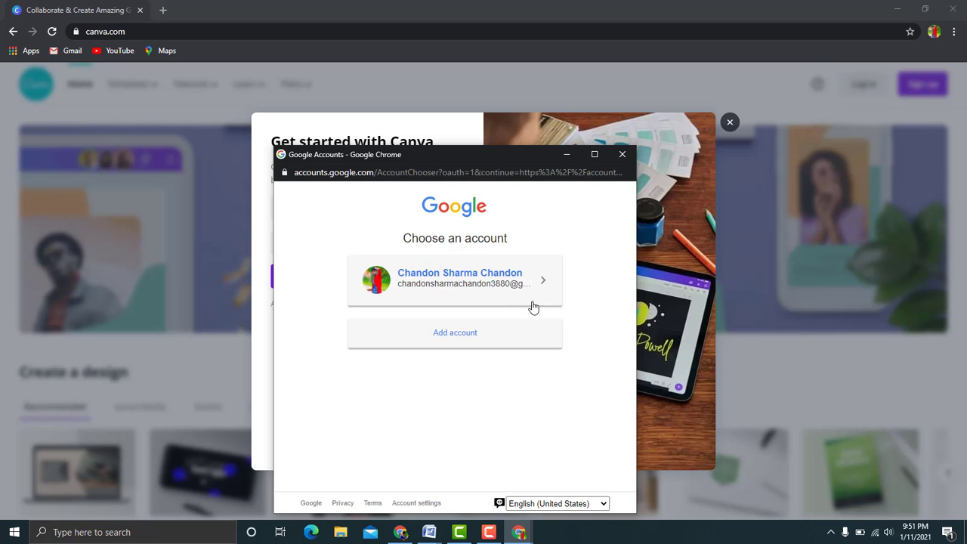
Step: Sign in with the saved Google account and allow Canva access to it
left_click(472, 279)
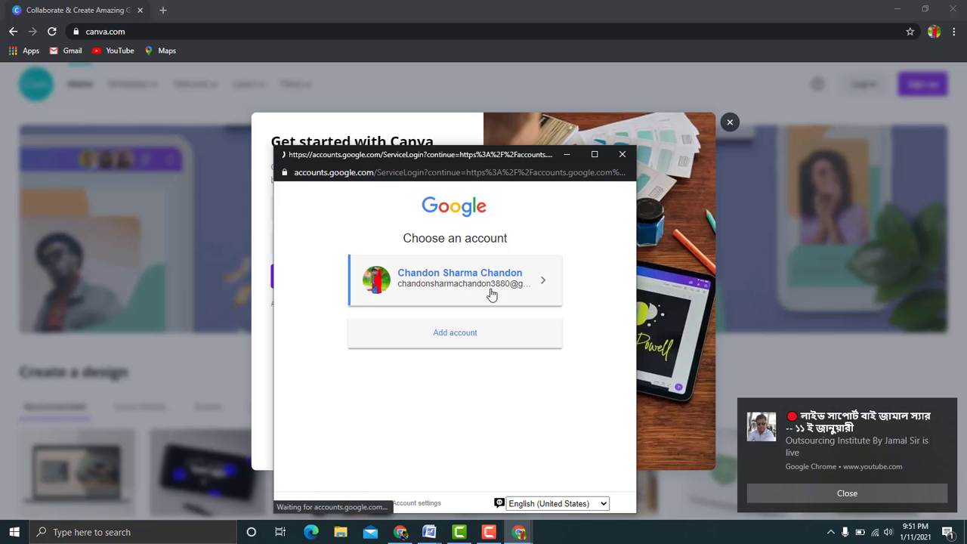
left_click(846, 491)
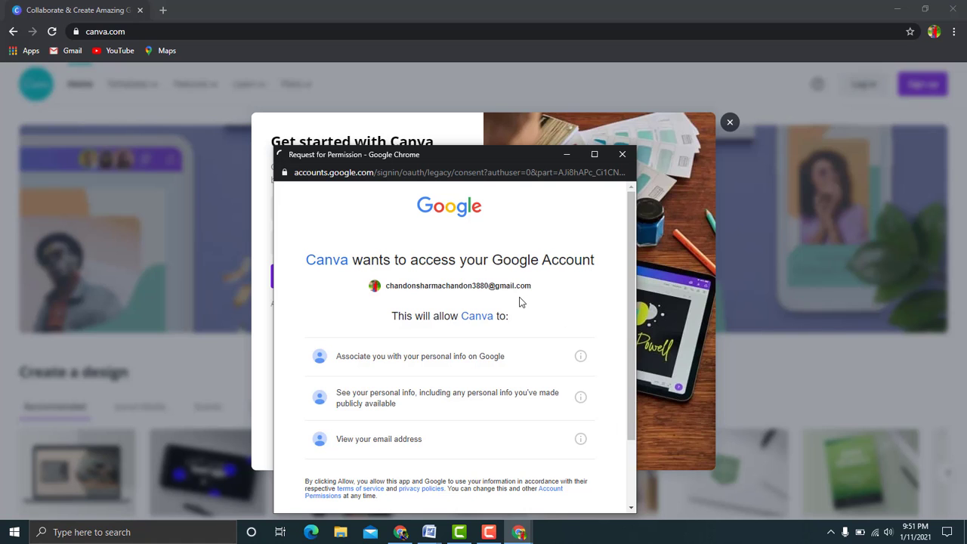
scroll(520, 301, "down", 1)
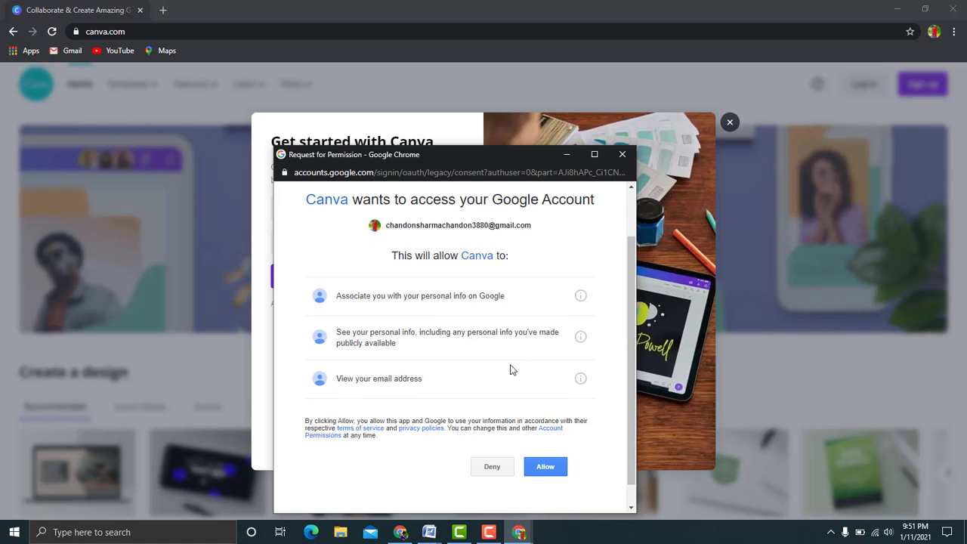
left_click(534, 468)
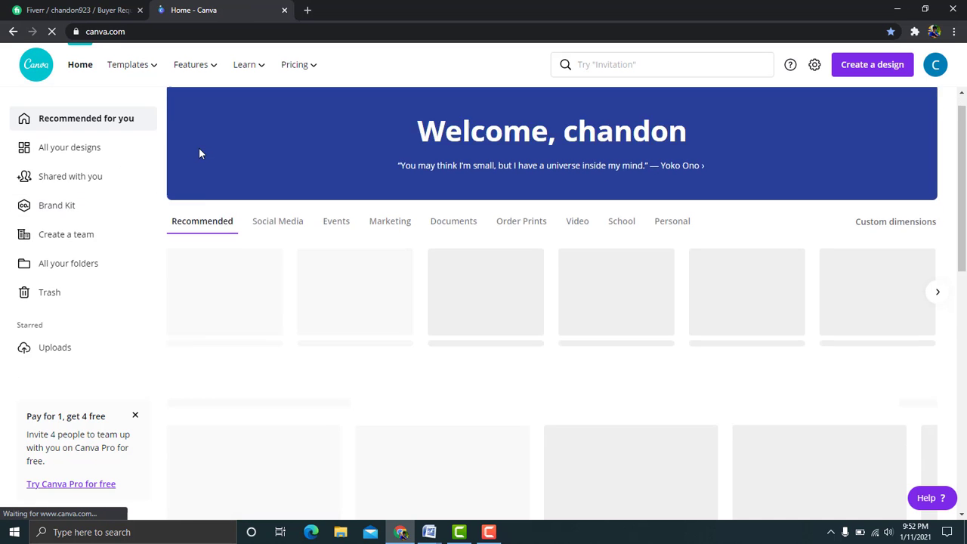
Step: Browse the home page and open the 'What would you like to design?' search box
scroll(204, 155, "down", 2)
scroll(309, 210, "up", 3)
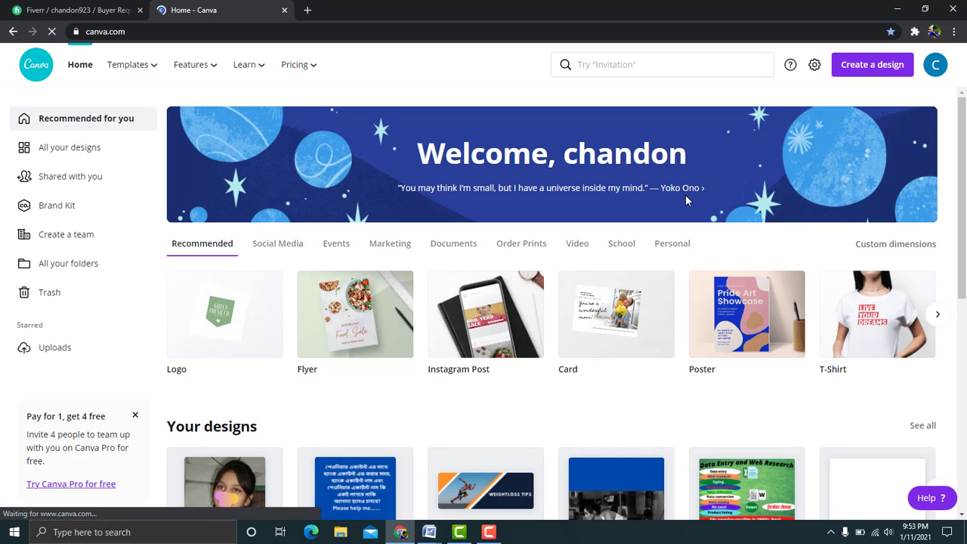
scroll(406, 302, "down", 2)
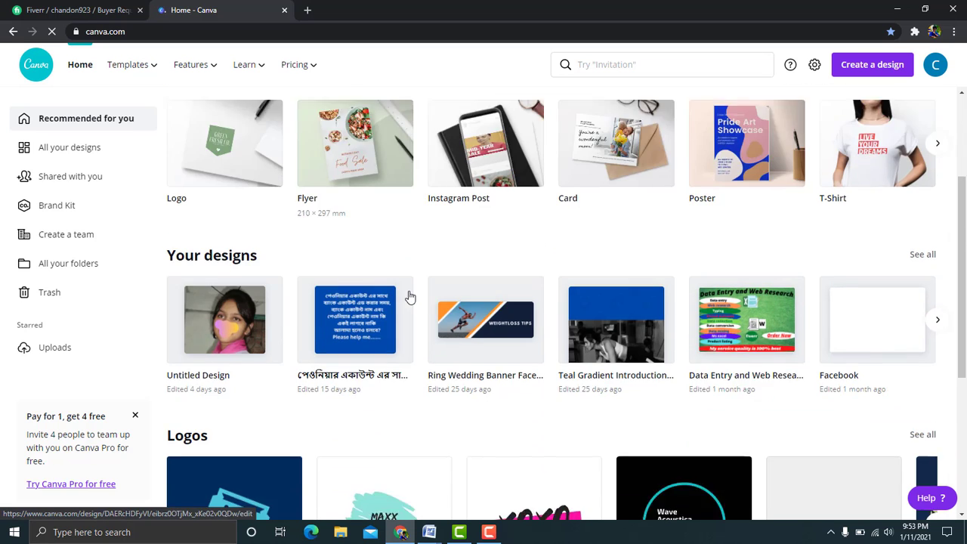
scroll(408, 296, "up", 2)
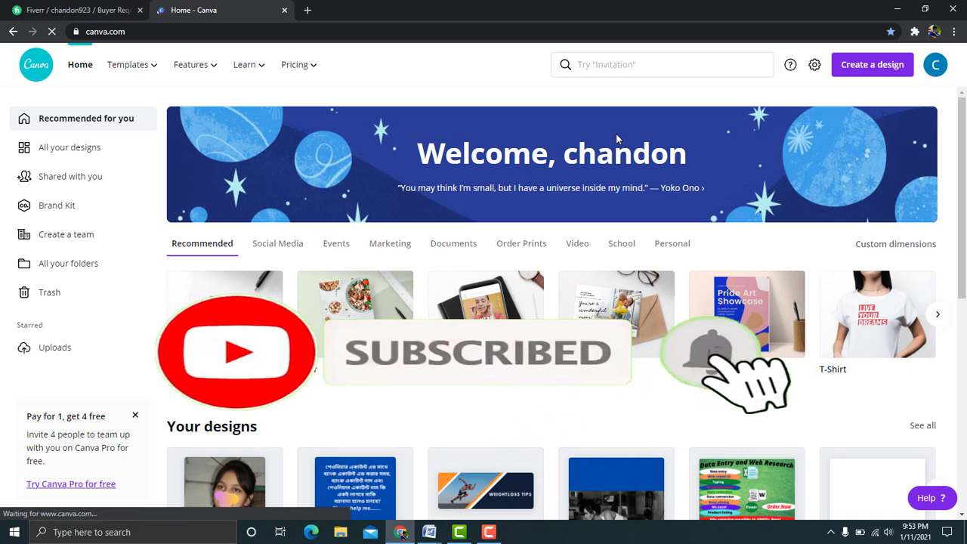
left_click(613, 66)
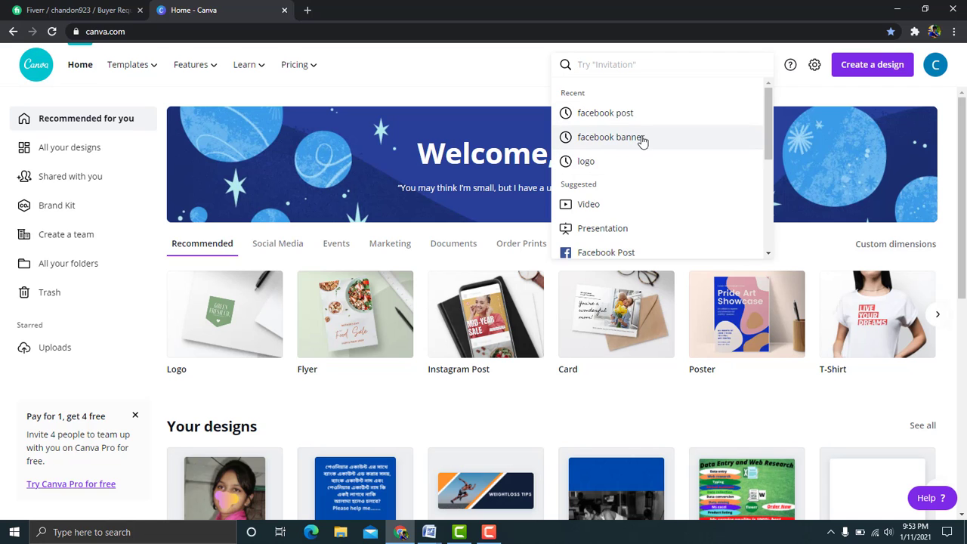
Step: Search 'facebook banner' and open the Wedding Ring Set Facebook cover template
left_click(605, 139)
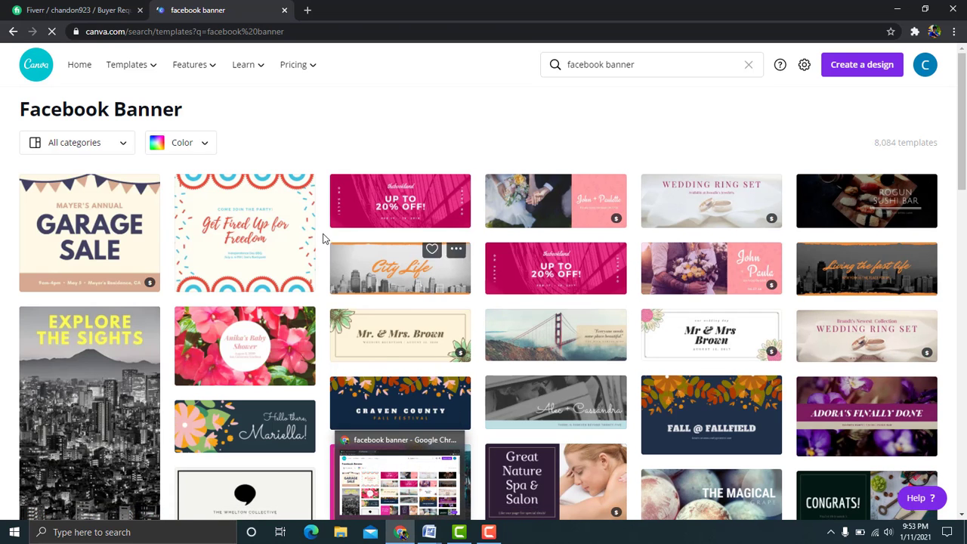
scroll(322, 226, "down", 2)
scroll(322, 224, "up", 2)
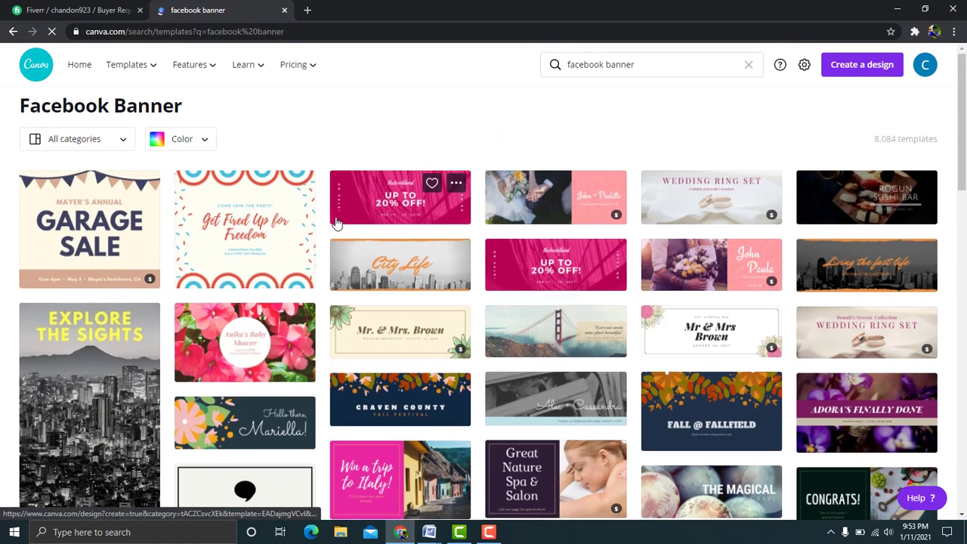
scroll(325, 224, "down", 5)
scroll(337, 224, "down", 4)
scroll(337, 224, "down", 3)
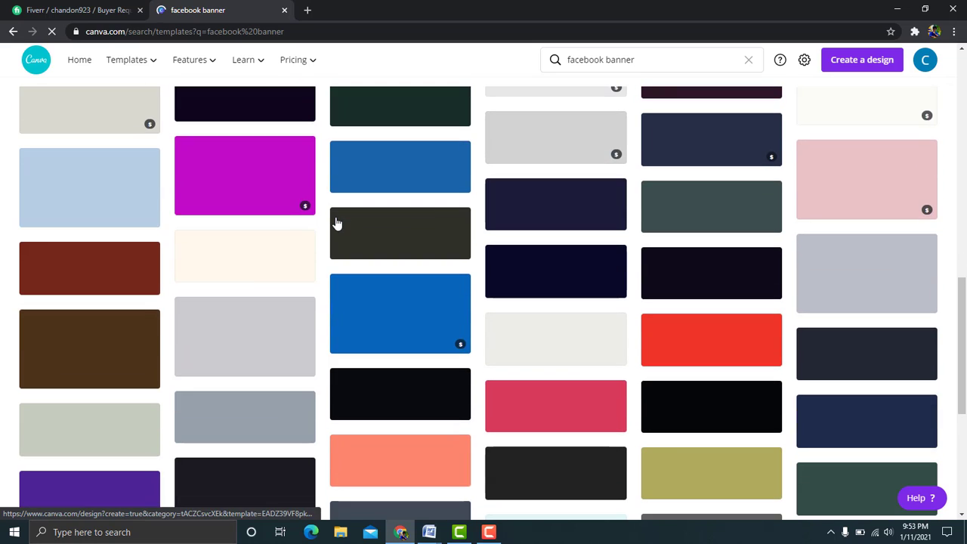
scroll(337, 224, "up", 1)
scroll(337, 224, "up", 2)
scroll(337, 223, "up", 5)
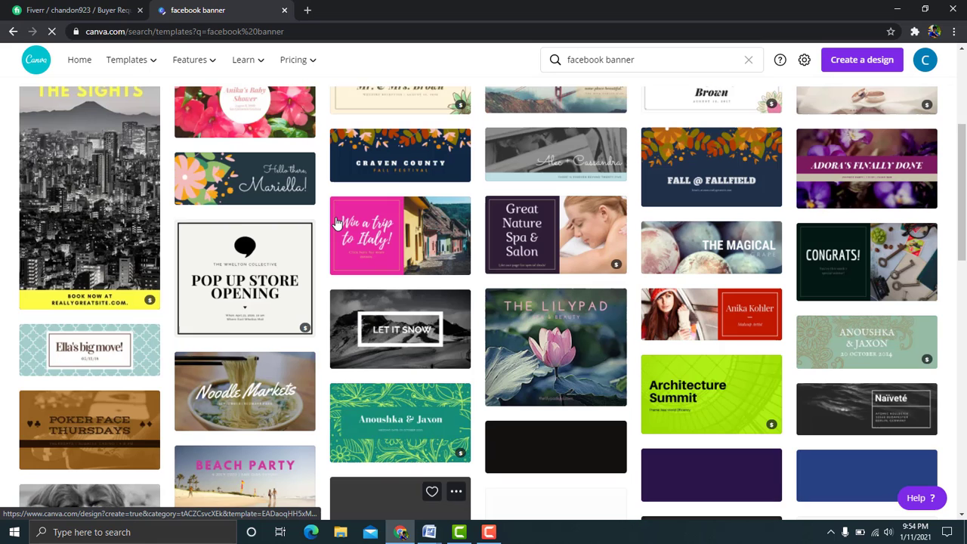
scroll(337, 224, "up", 4)
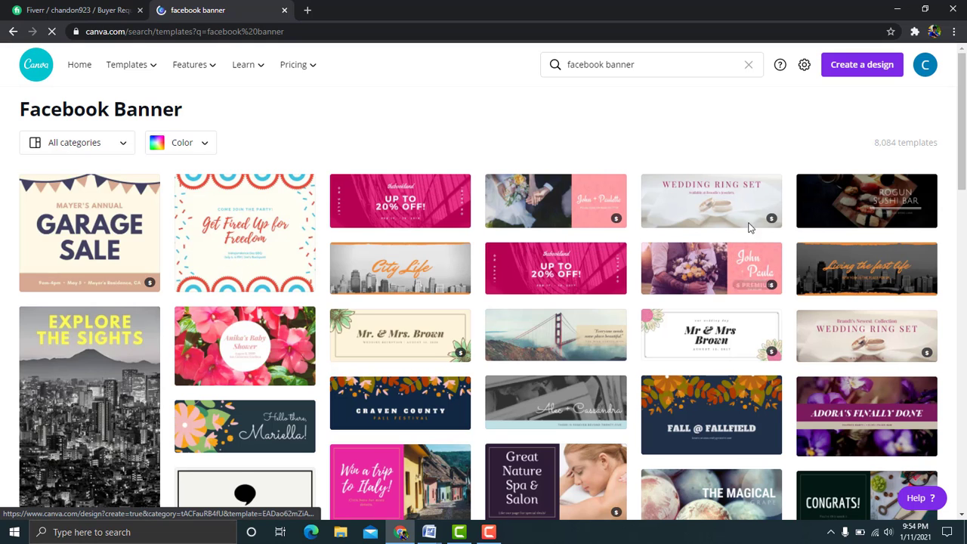
left_click(690, 211)
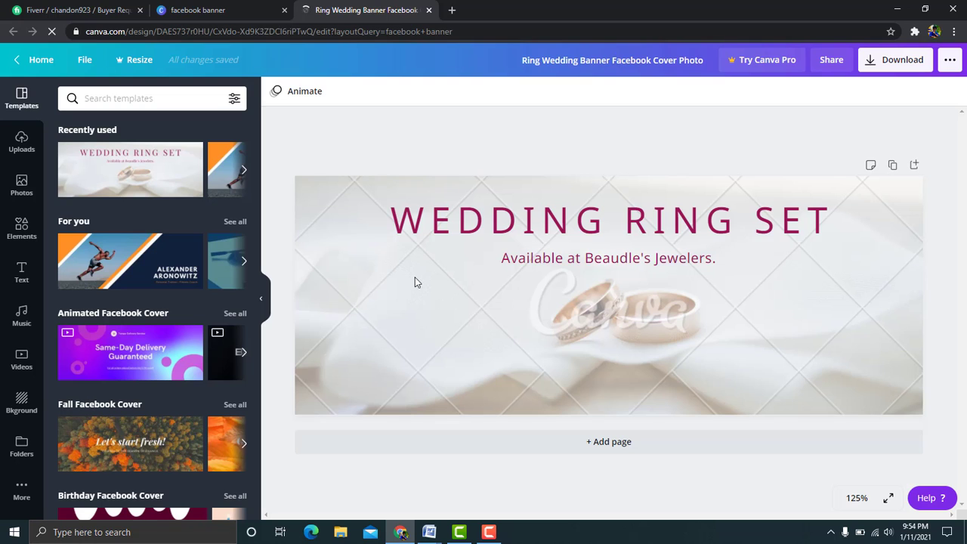
mouse_move(488, 532)
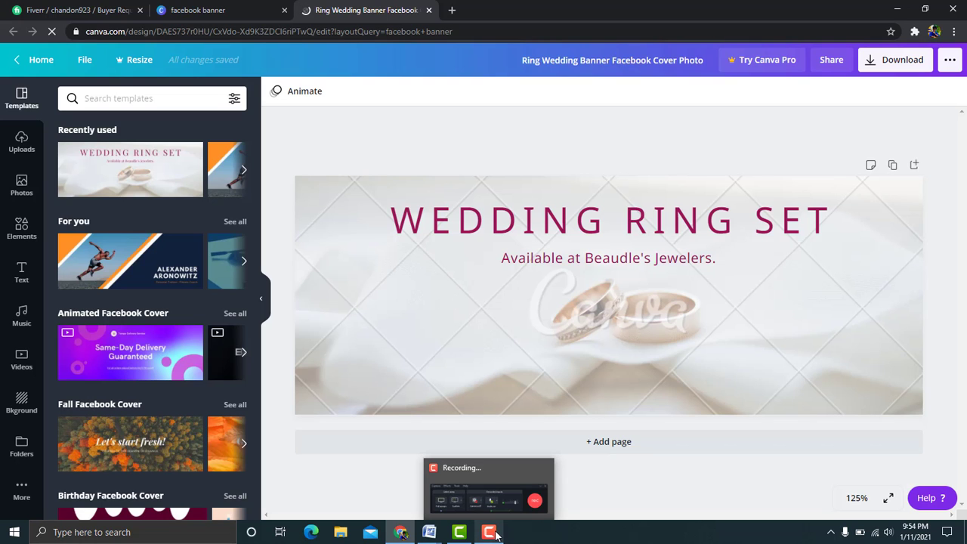
Step: Erase the WEDDING RING SET heading text
left_click(489, 505)
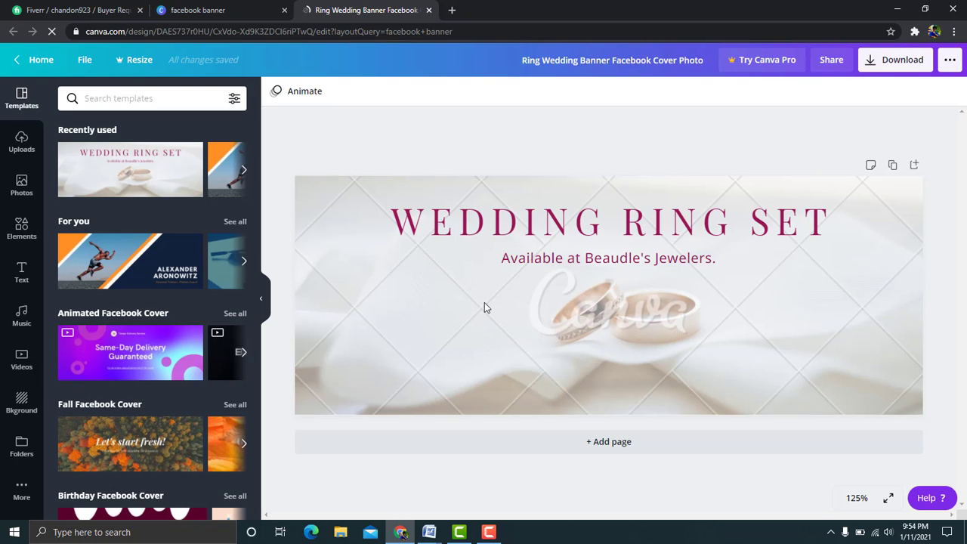
left_click(590, 226)
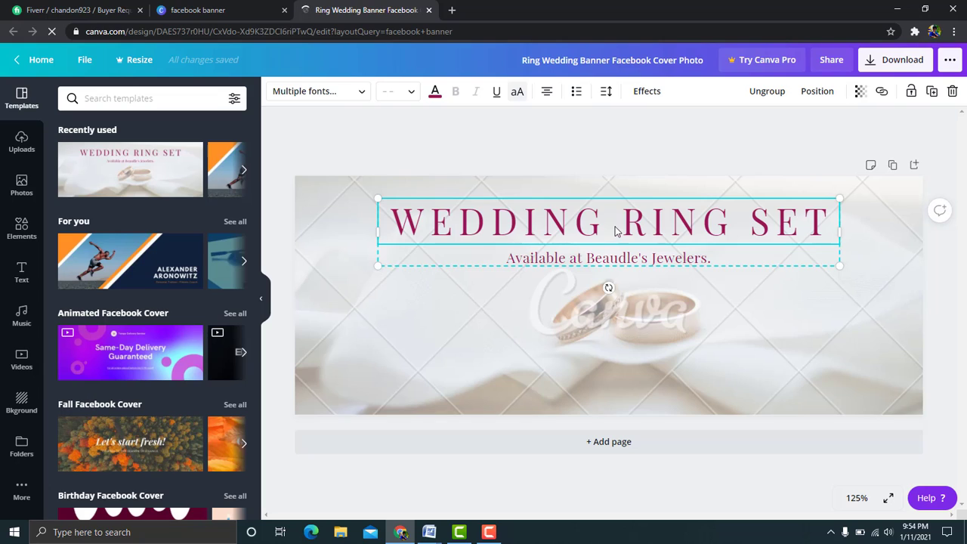
left_click(618, 230)
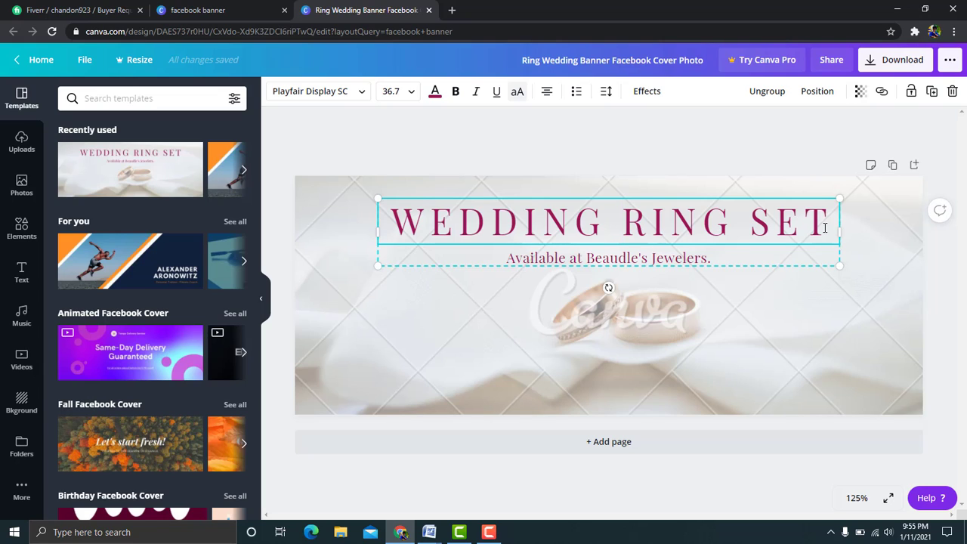
key("BackSpace")
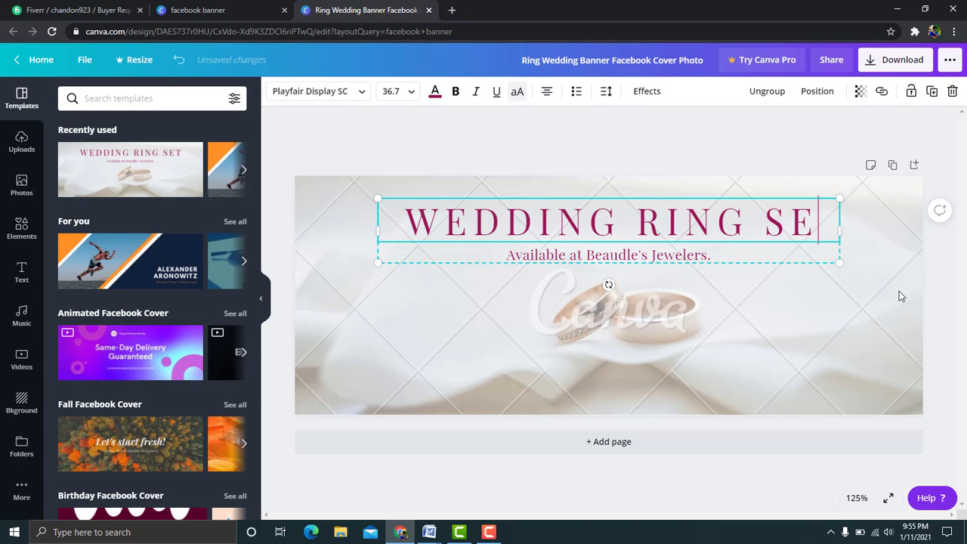
key("BackSpace")
key("BackSpace")
key("BackSpace")
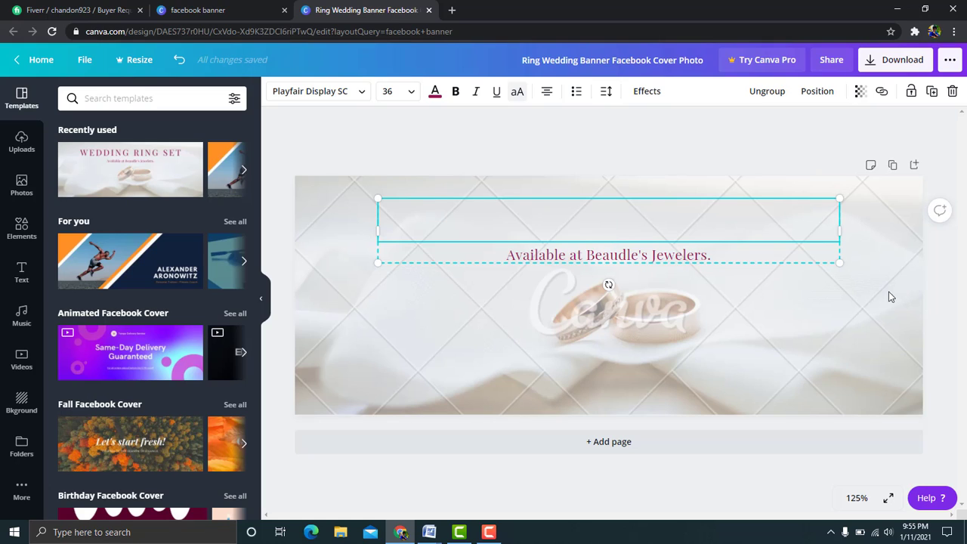
Step: Erase the Jewelers tagline and delete the emptied title text box
left_click(723, 255)
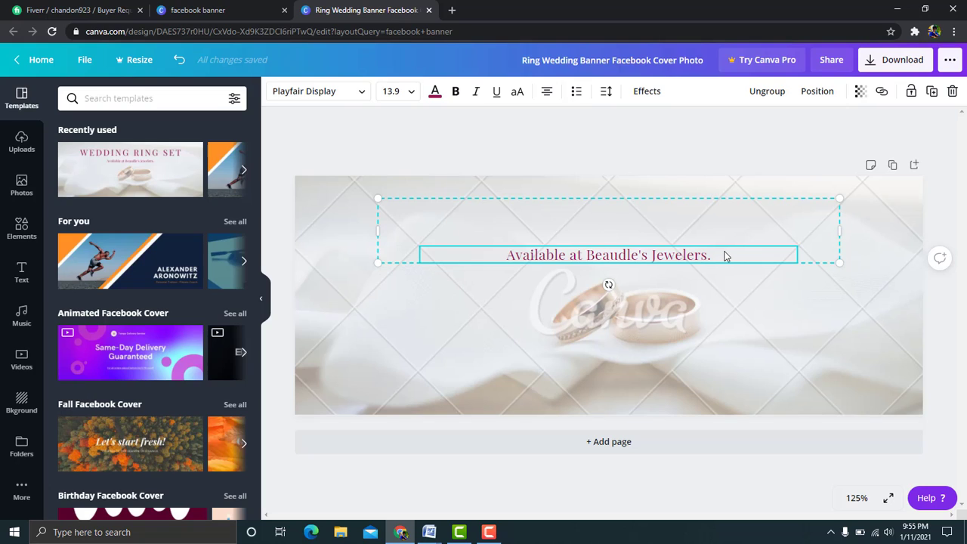
left_click(723, 254)
key("BackSpace")
key("BackSpace")
key("BackSpace")
key("BackSpace")
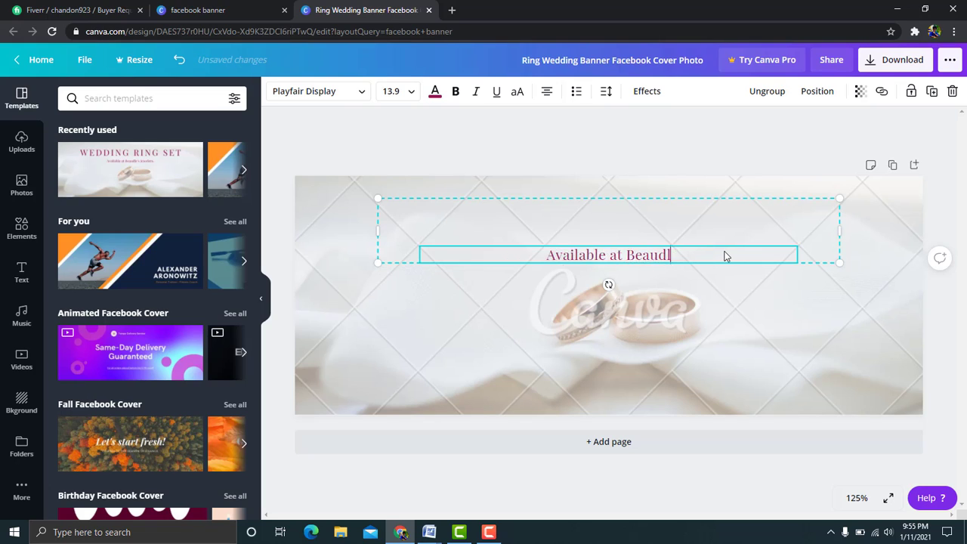
key("BackSpace")
key("BackSpace")
key("BackSpace")
key("BackSpace")
key("BackSpace")
key("BackSpace")
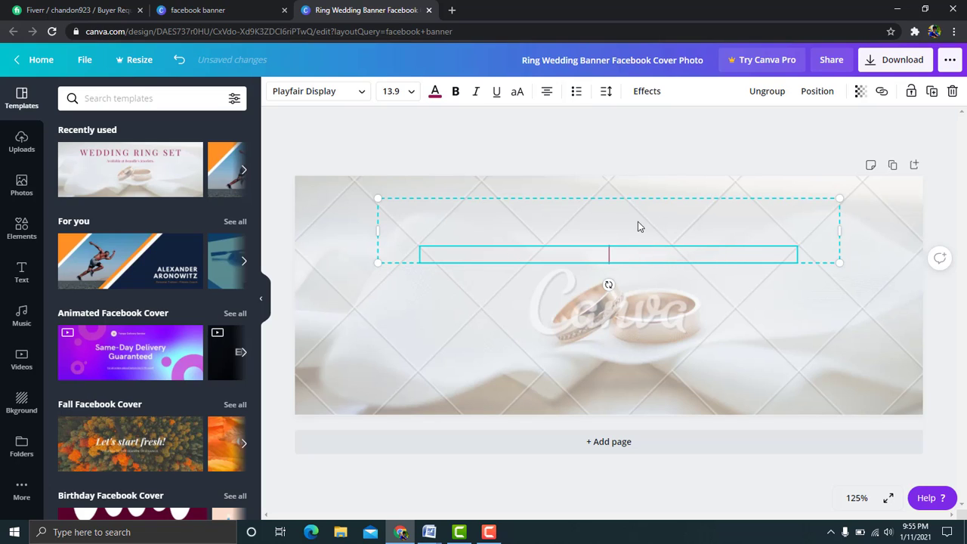
left_click(687, 231)
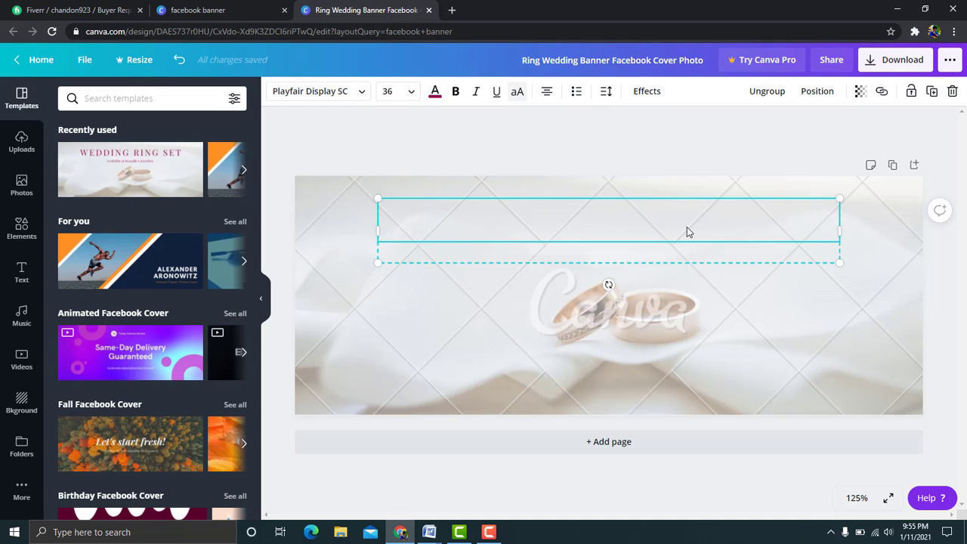
key("Delete")
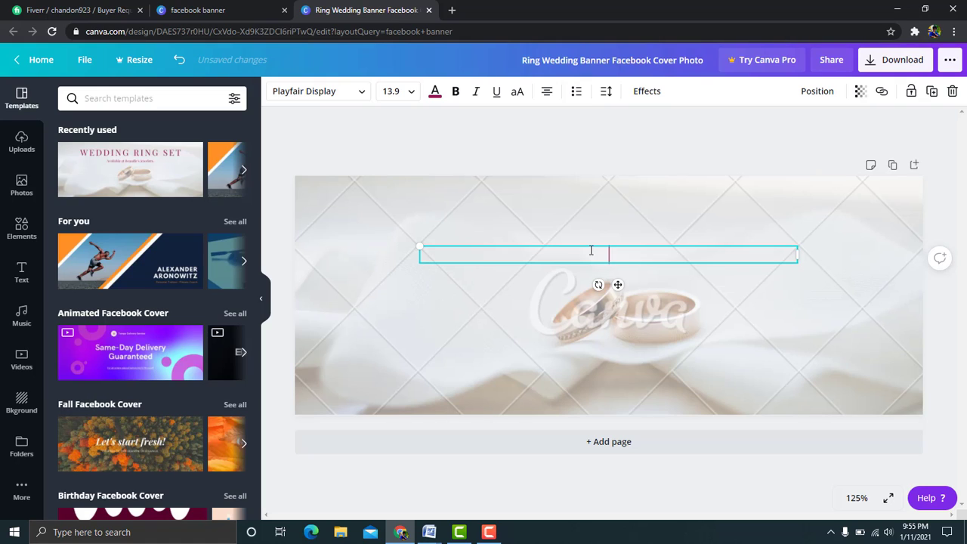
left_click(687, 244)
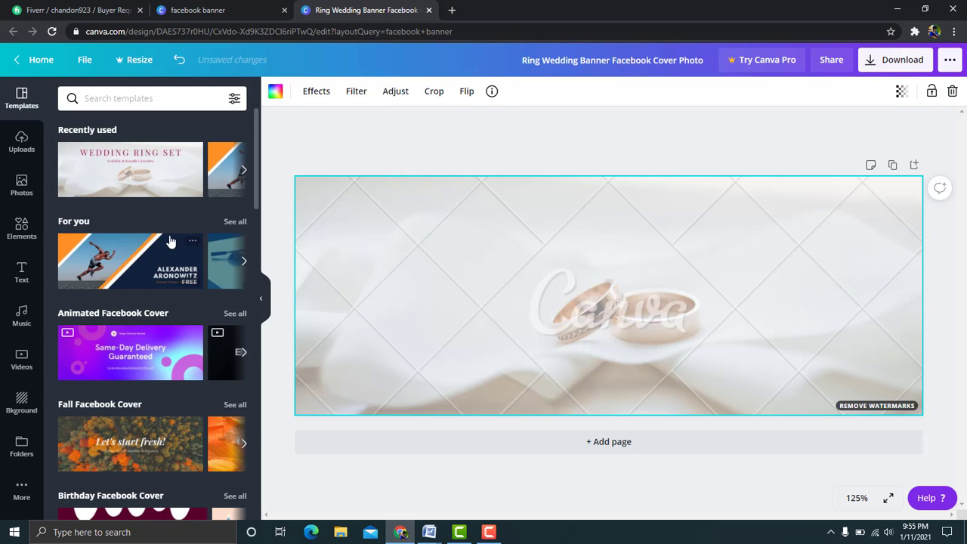
Step: Add a heading reading 'Ckfjoijkkljdfd' and move it toward the top of the cover
left_click(21, 272)
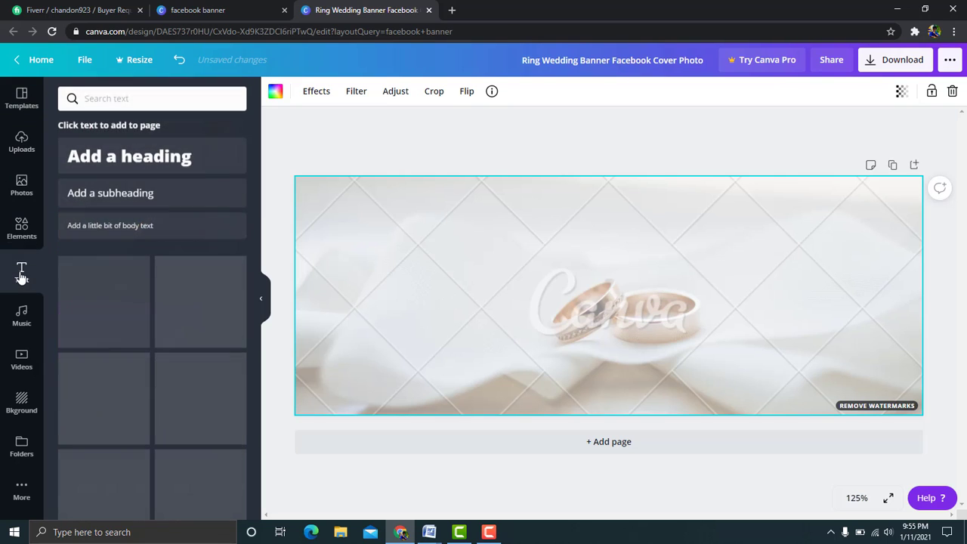
left_click(117, 157)
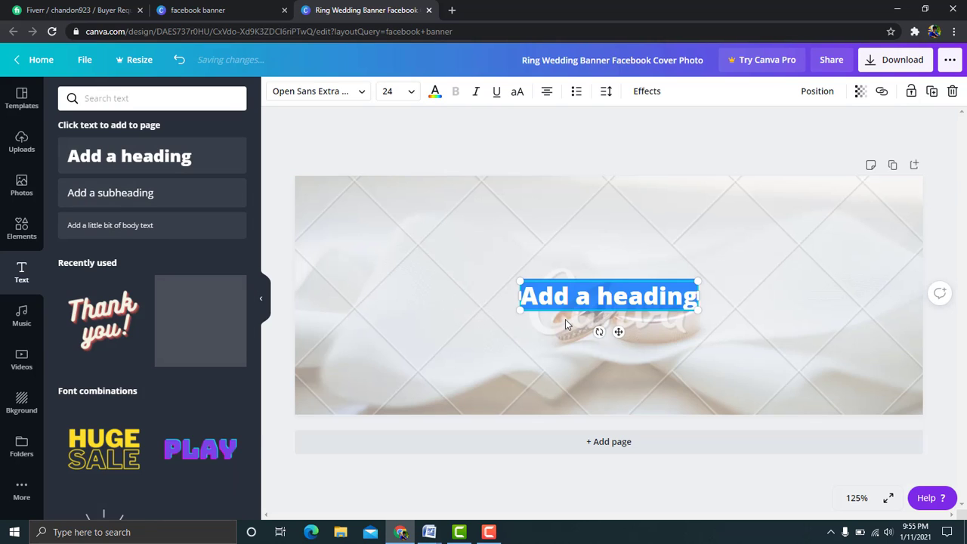
type("Cah")
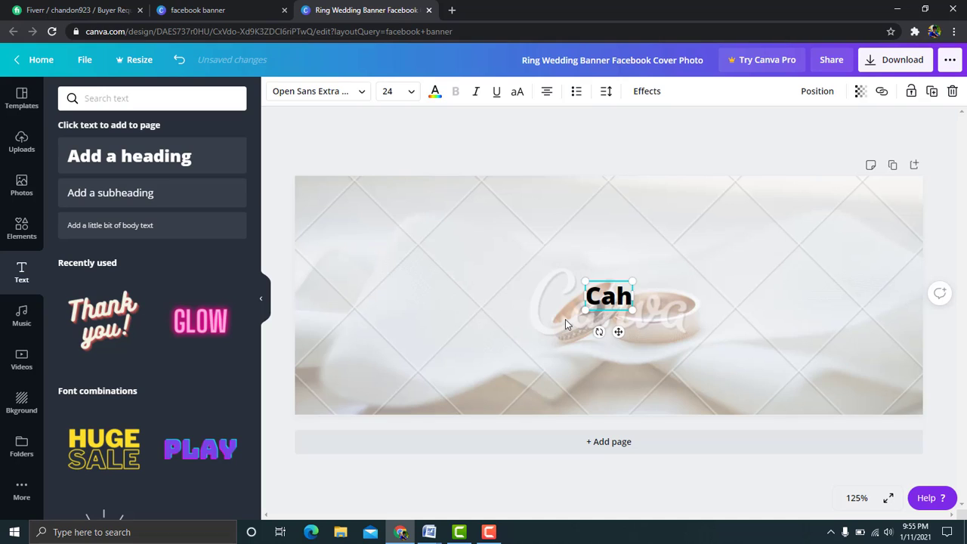
key("BackSpace")
key("BackSpace")
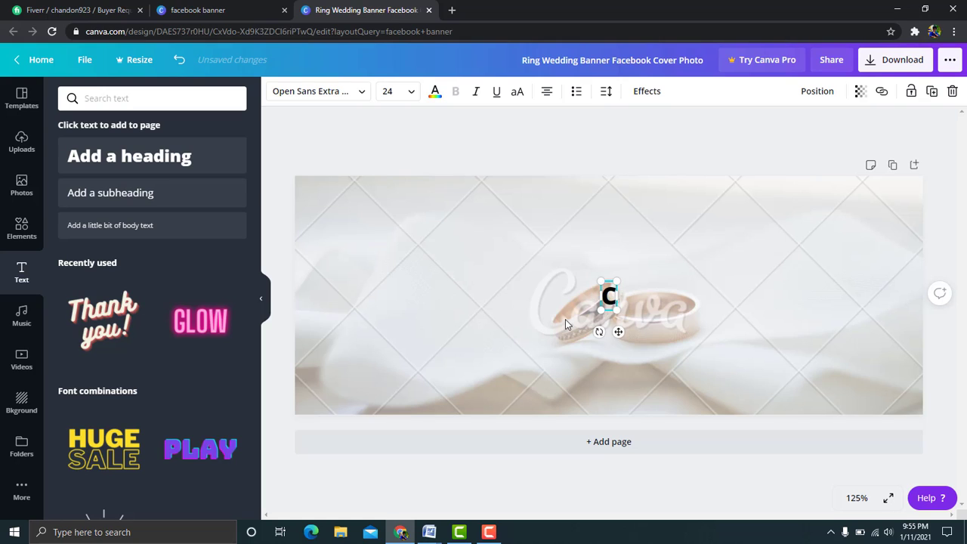
type("kfjoijkk")
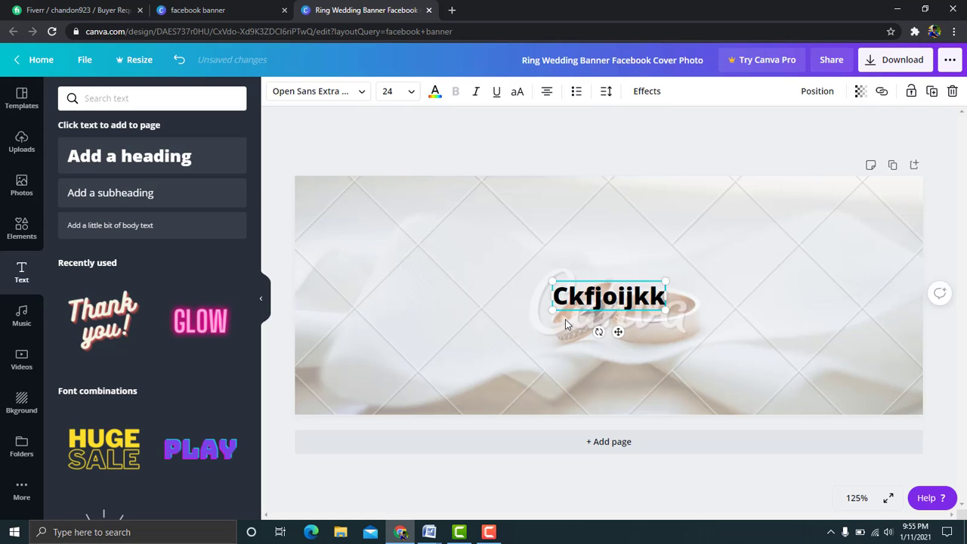
type("ljdfd")
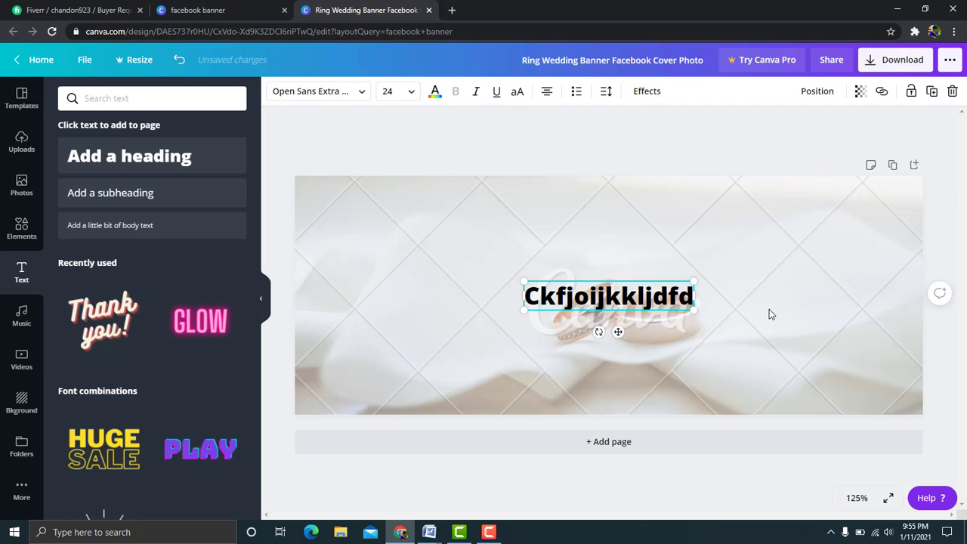
left_click(487, 347)
left_click(596, 296)
left_click_drag(596, 290, 572, 208)
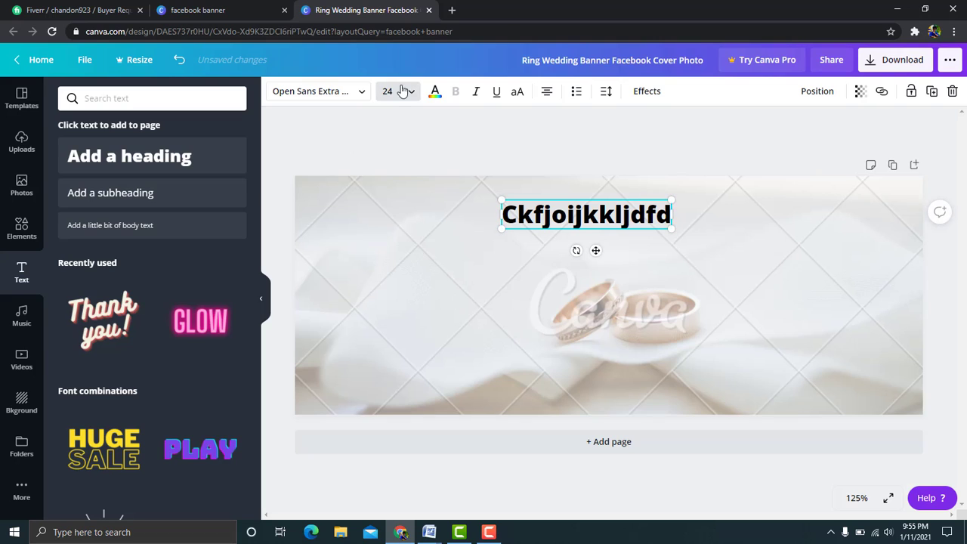
Step: Style the heading in Shrikhand, size 36, light blue, and nudge it into place
left_click(352, 91)
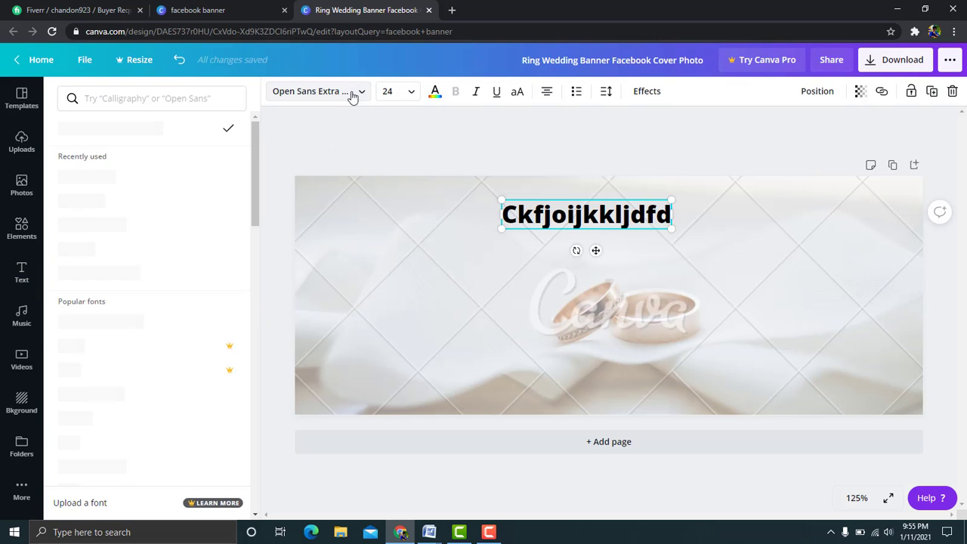
left_click(126, 181)
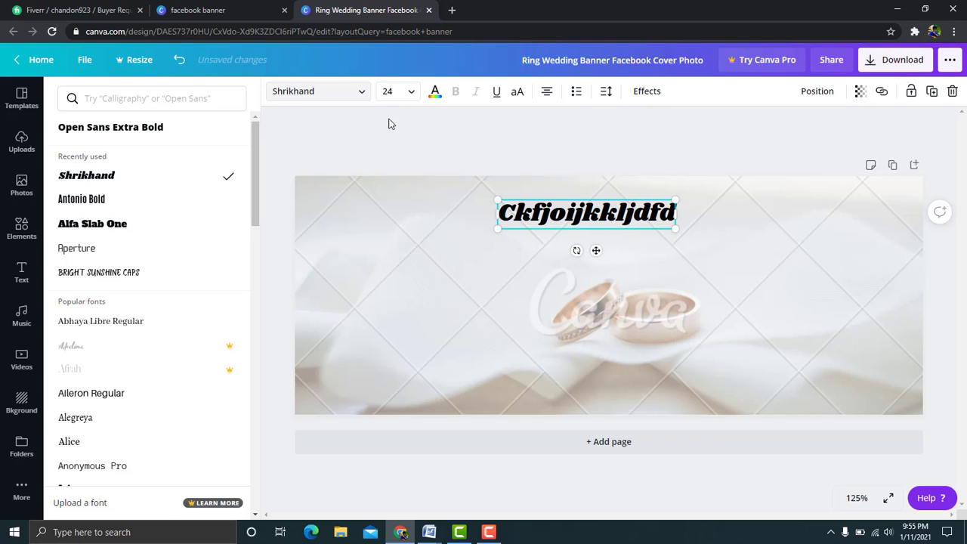
left_click(411, 99)
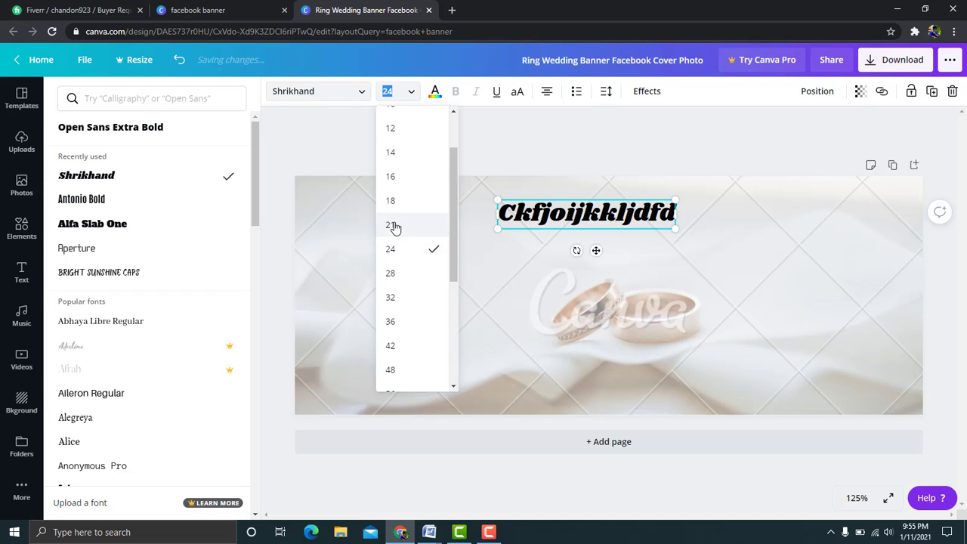
left_click(386, 325)
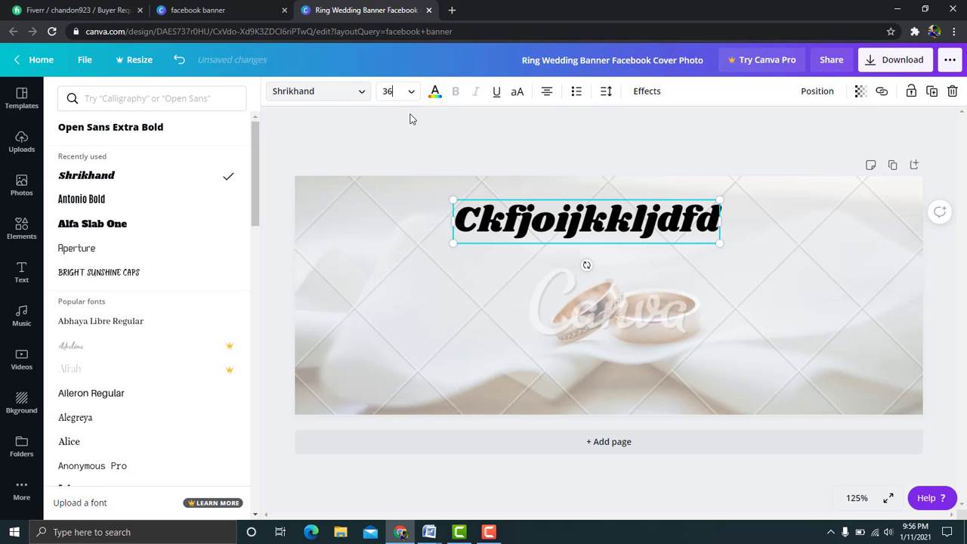
left_click(435, 92)
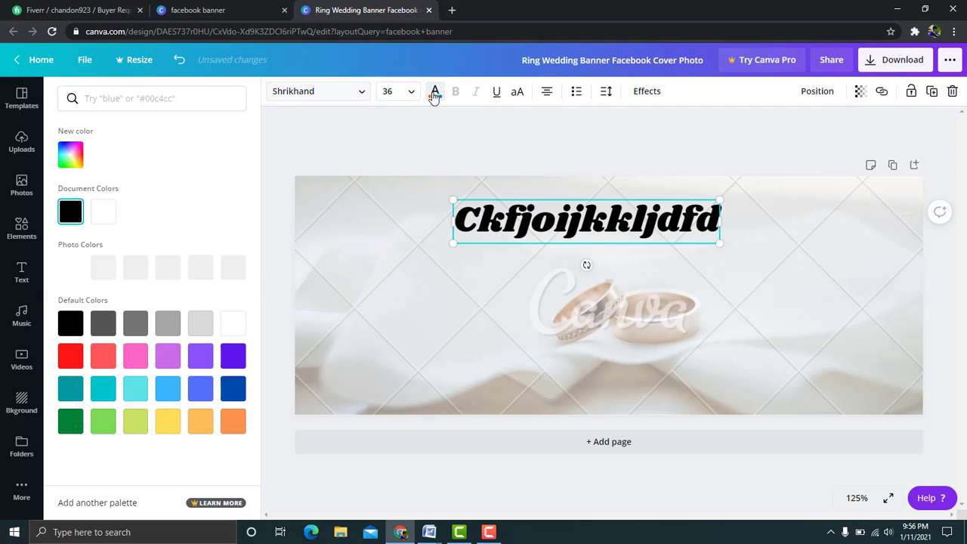
left_click(73, 364)
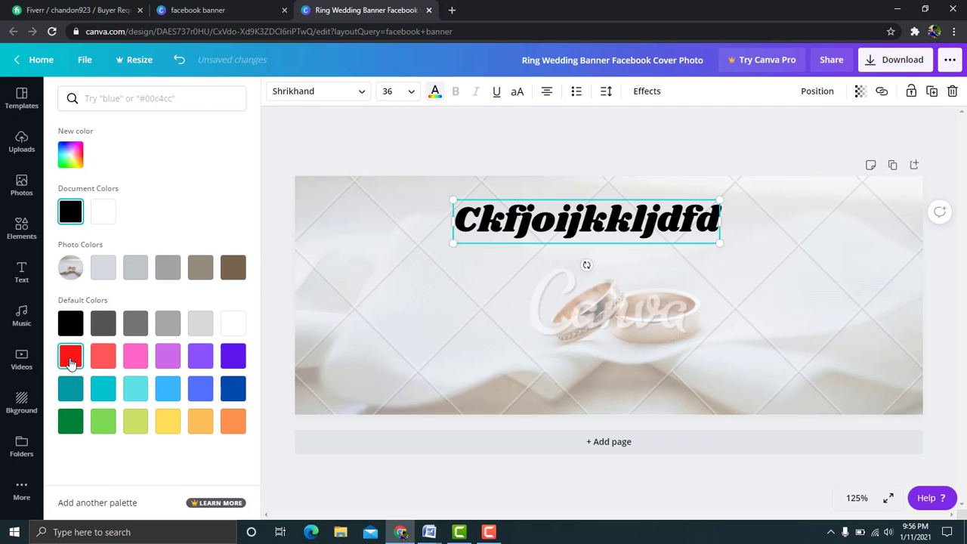
left_click(233, 389)
left_click(171, 390)
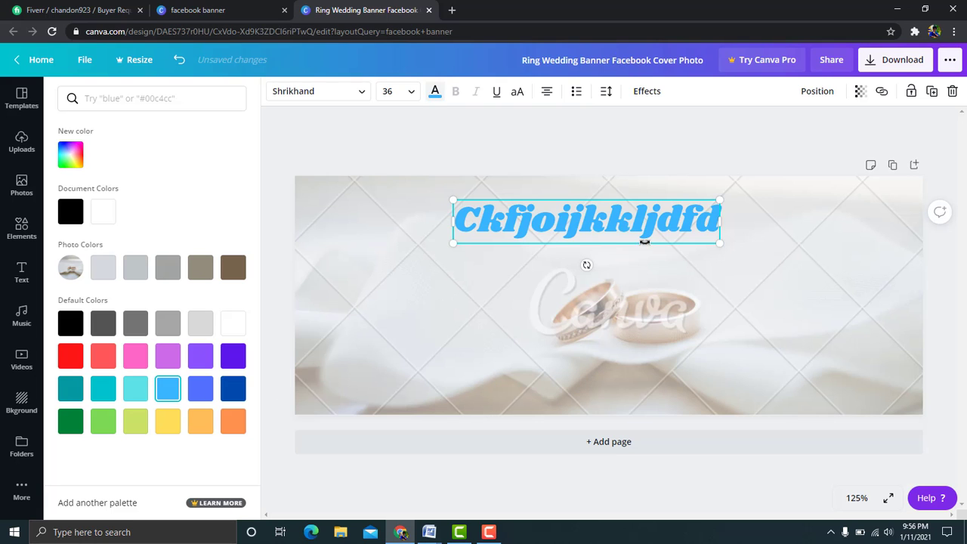
mouse_move(587, 264)
left_mouse_down()
mouse_move(563, 276)
mouse_move(641, 342)
left_mouse_up()
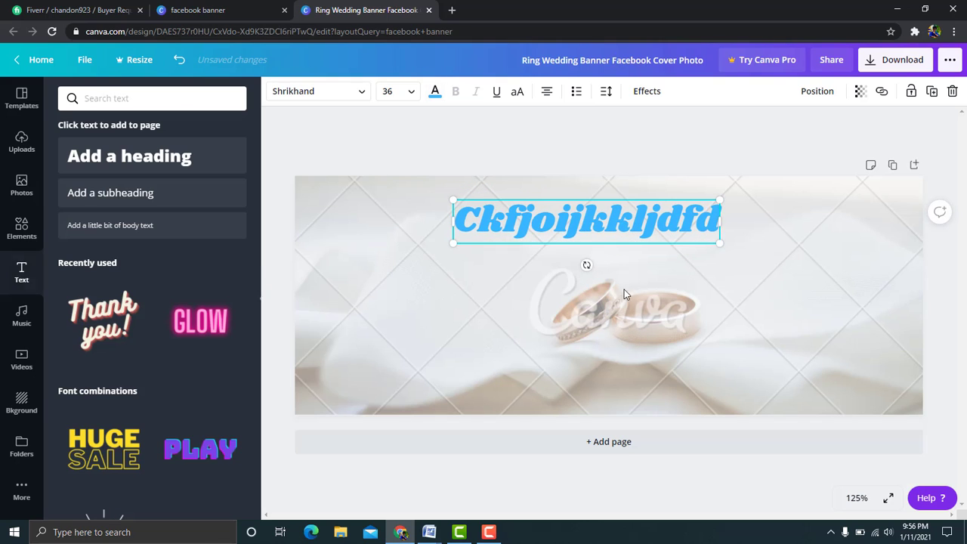
mouse_move(582, 225)
left_mouse_down()
mouse_move(581, 246)
mouse_move(504, 237)
left_mouse_up()
Step: Replace the ring photo background with the pink city-skyline photo
left_click(566, 283)
left_click(479, 378)
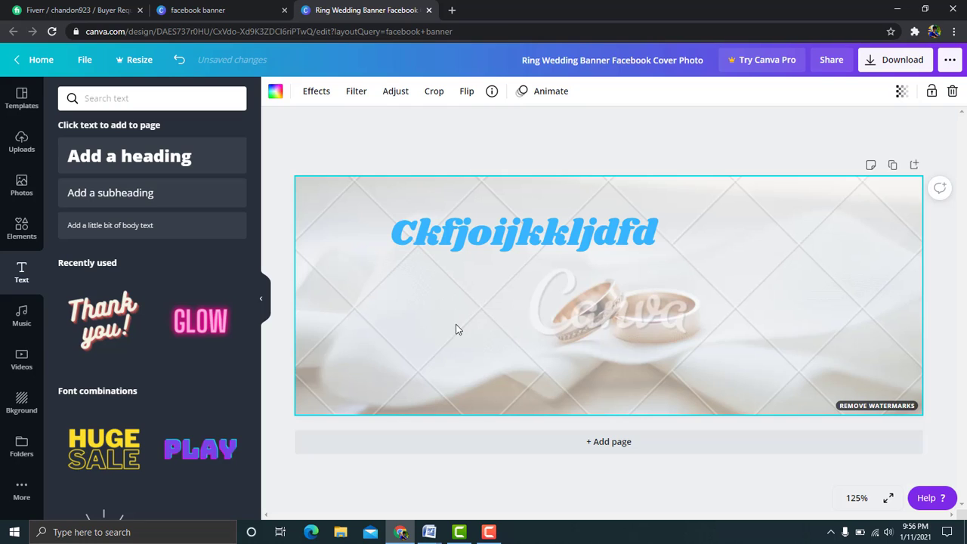
left_click(21, 403)
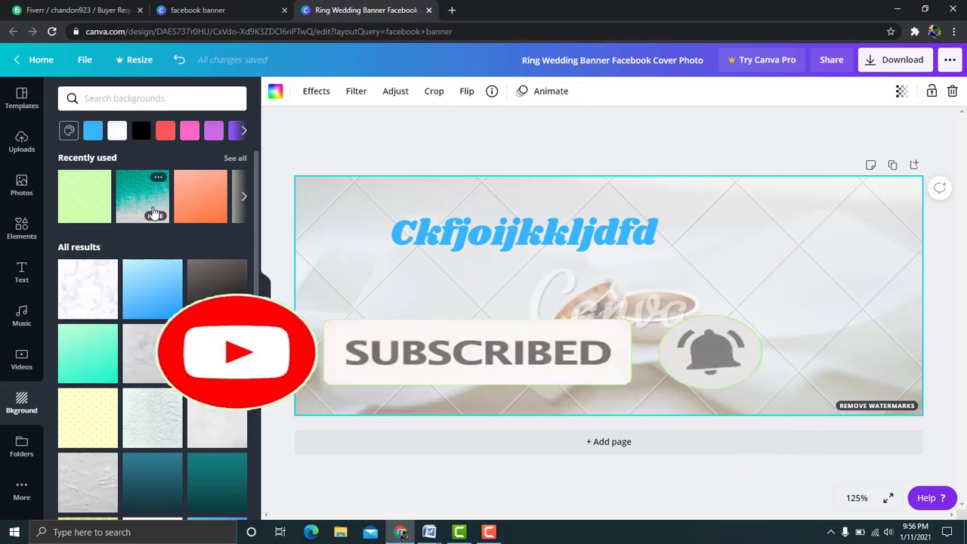
left_click(192, 201)
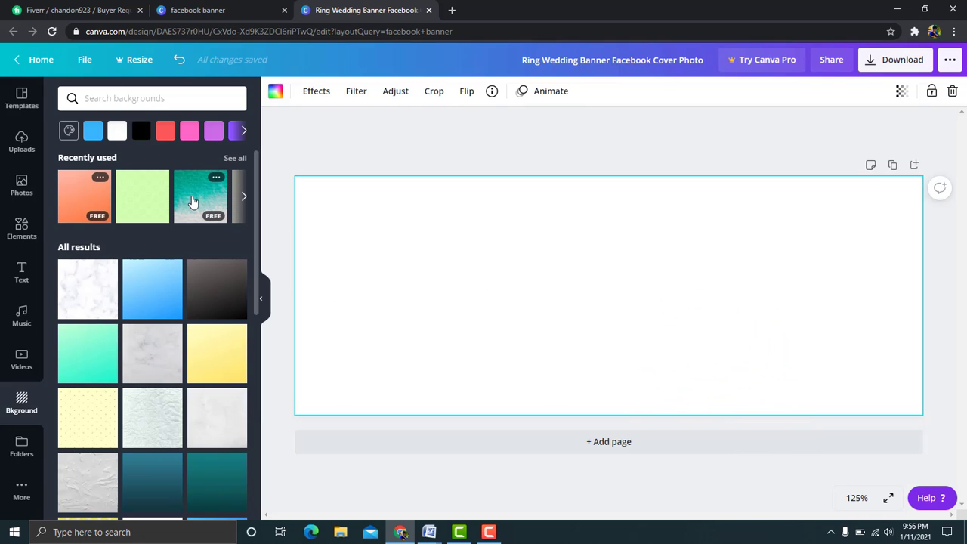
scroll(185, 212, "down", 4)
scroll(182, 217, "down", 2)
scroll(189, 250, "down", 1)
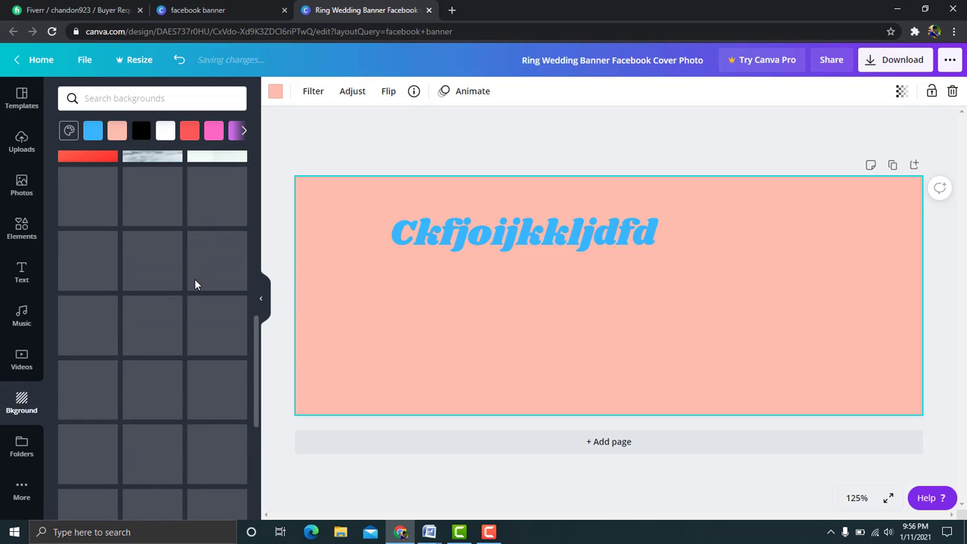
scroll(194, 281, "up", 5)
left_click(226, 317)
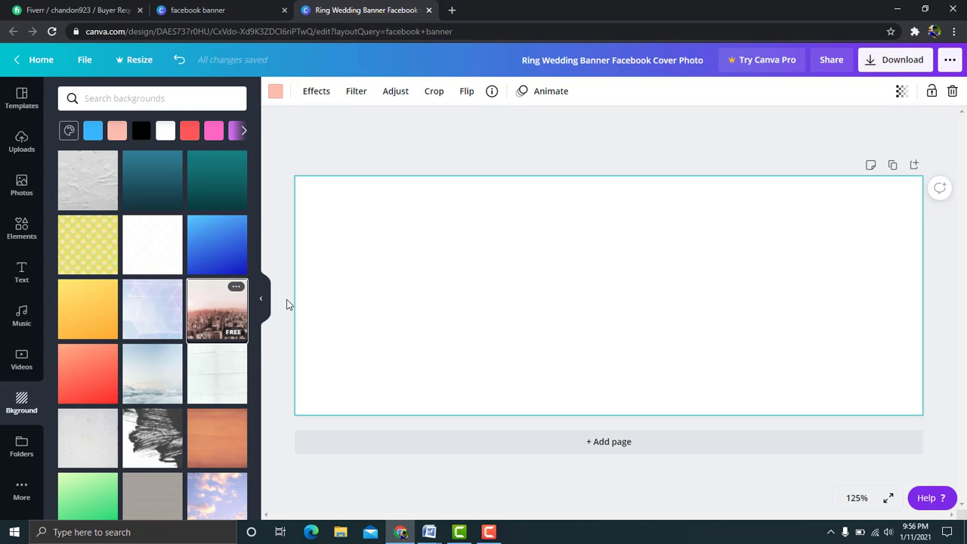
Step: Undo two changes and move the blue heading to the top centre of the cover
key("ctrl+z")
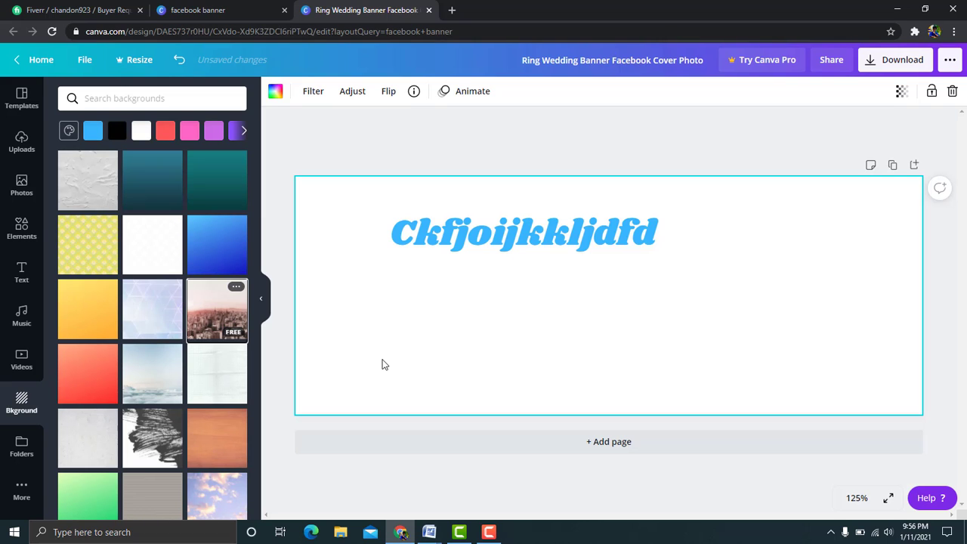
key("ctrl+z")
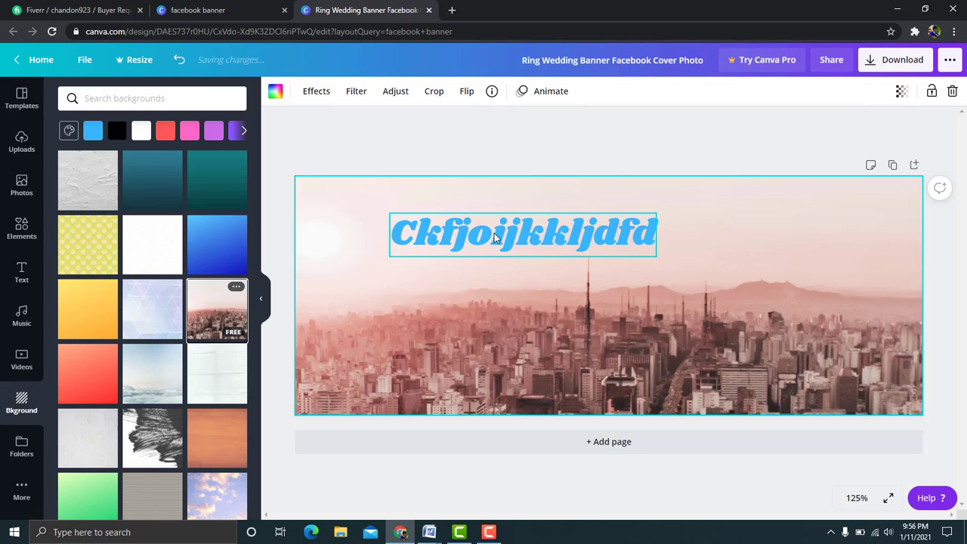
left_click_drag(494, 233, 556, 218)
left_click(520, 337)
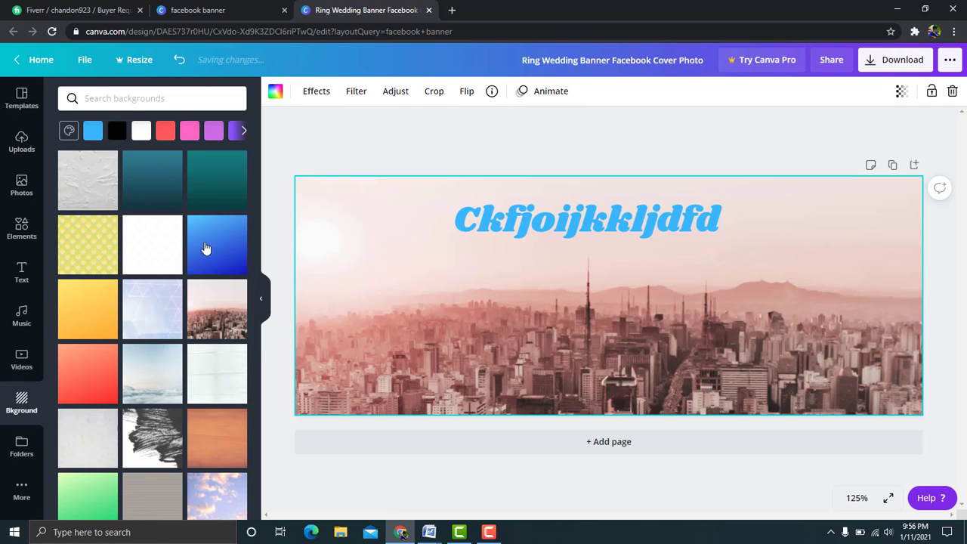
left_click(21, 146)
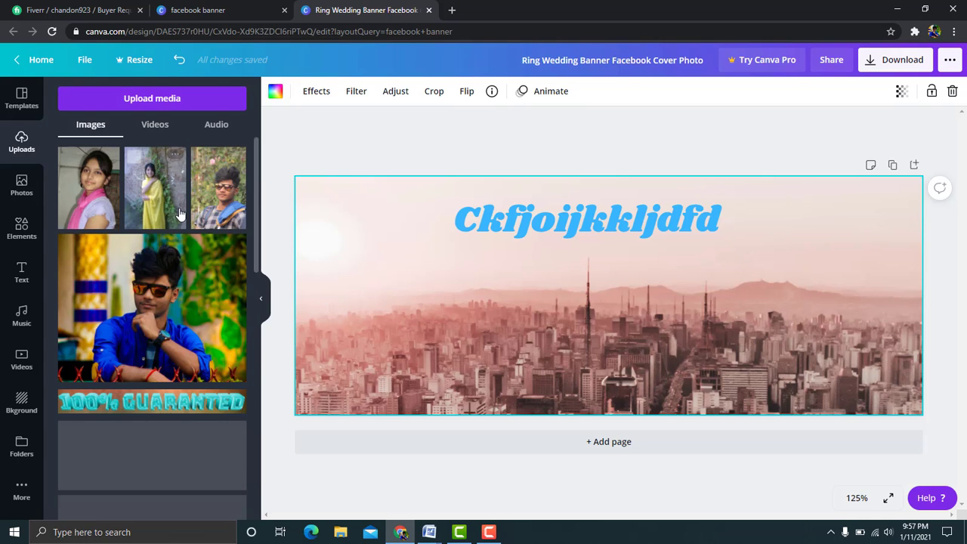
scroll(181, 217, "down", 3)
scroll(182, 217, "down", 3)
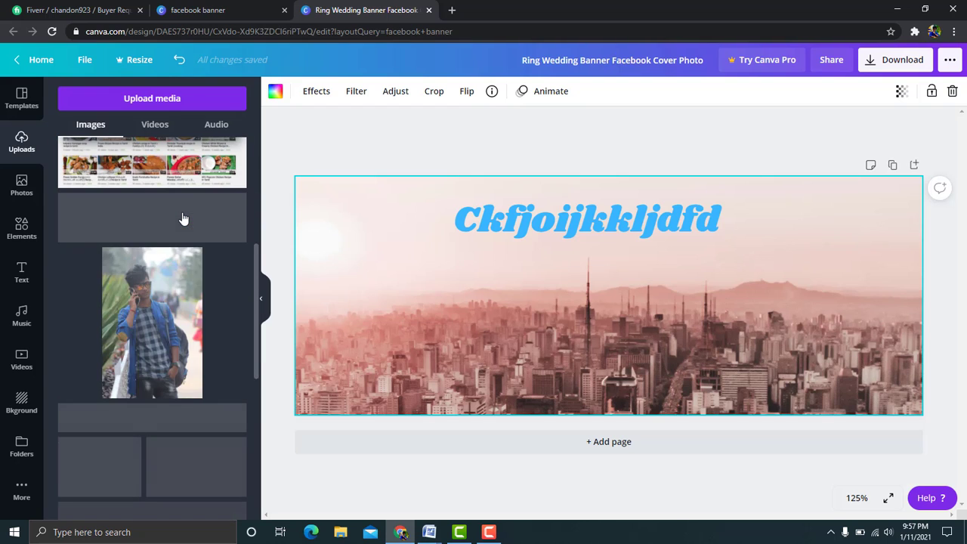
scroll(182, 217, "down", 2)
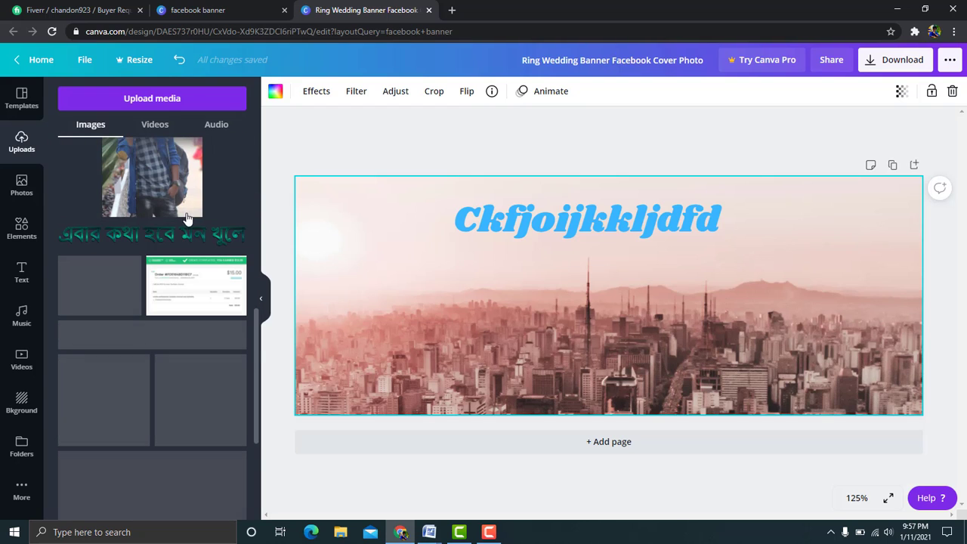
scroll(194, 230, "down", 2)
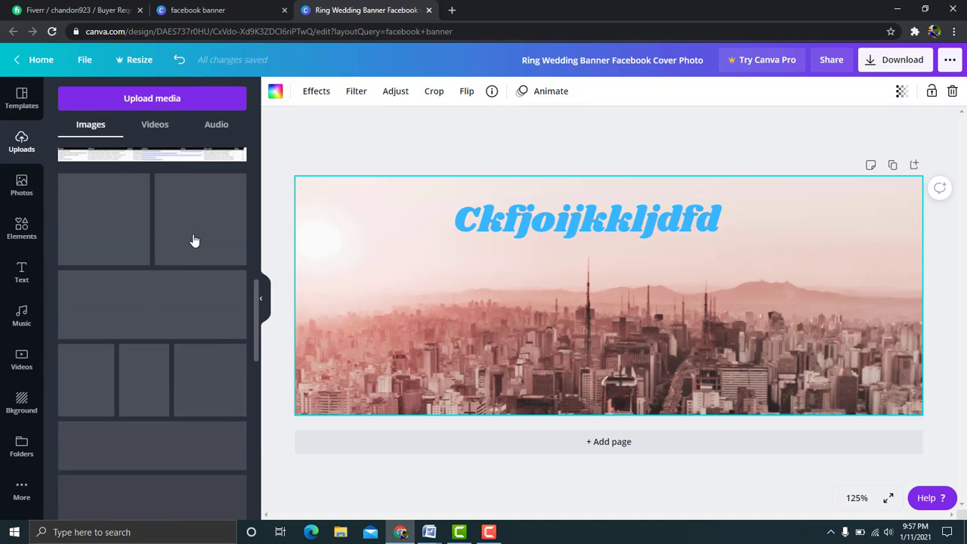
scroll(194, 239, "up", 2)
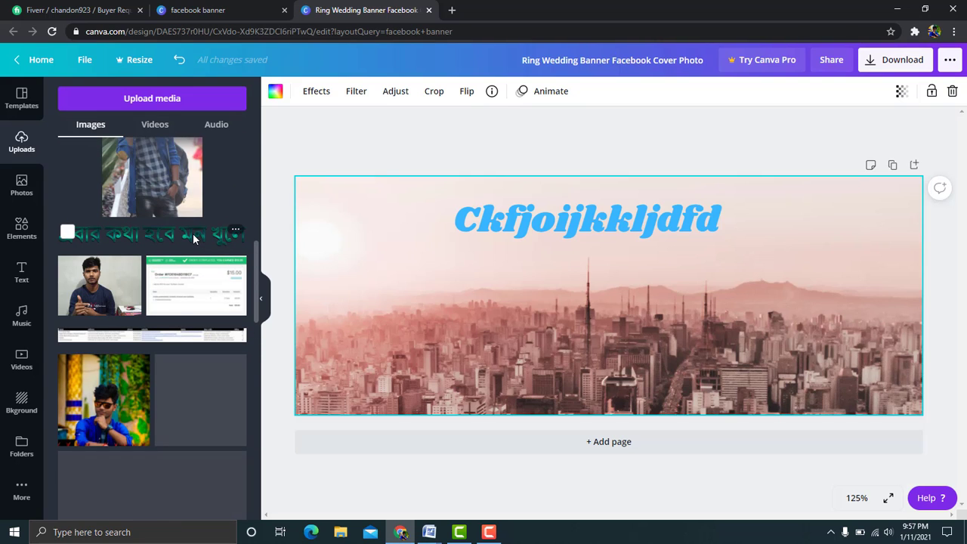
scroll(193, 240, "down", 2)
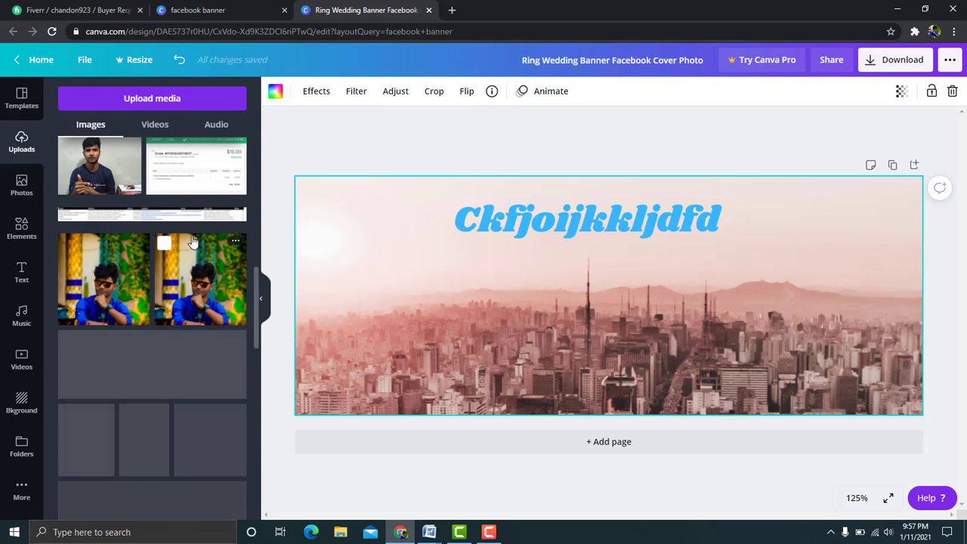
scroll(193, 241, "up", 3)
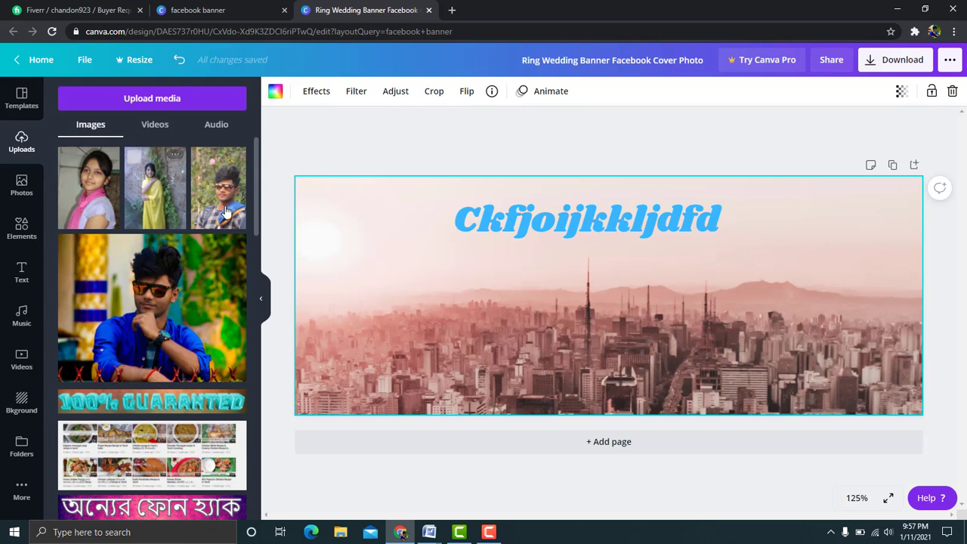
left_click(187, 274)
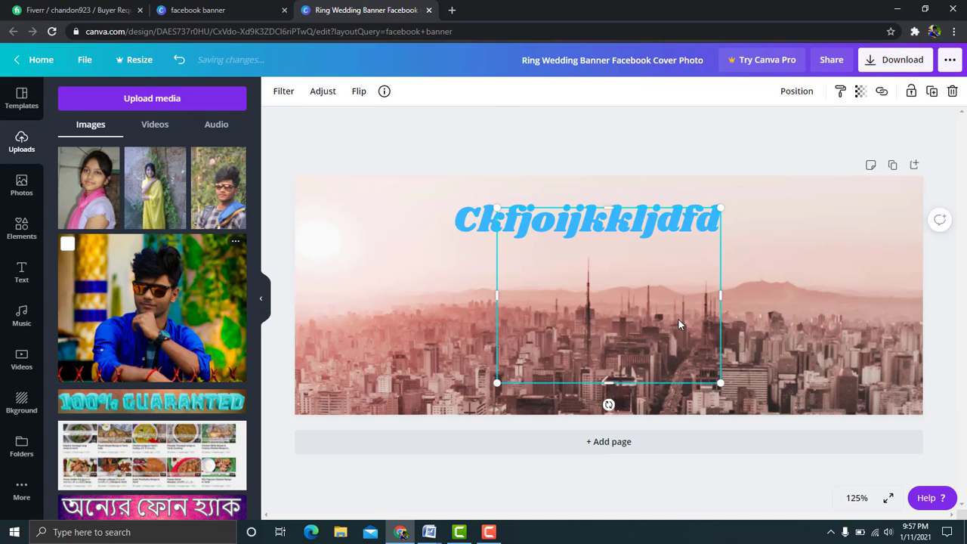
left_click_drag(601, 318, 415, 289)
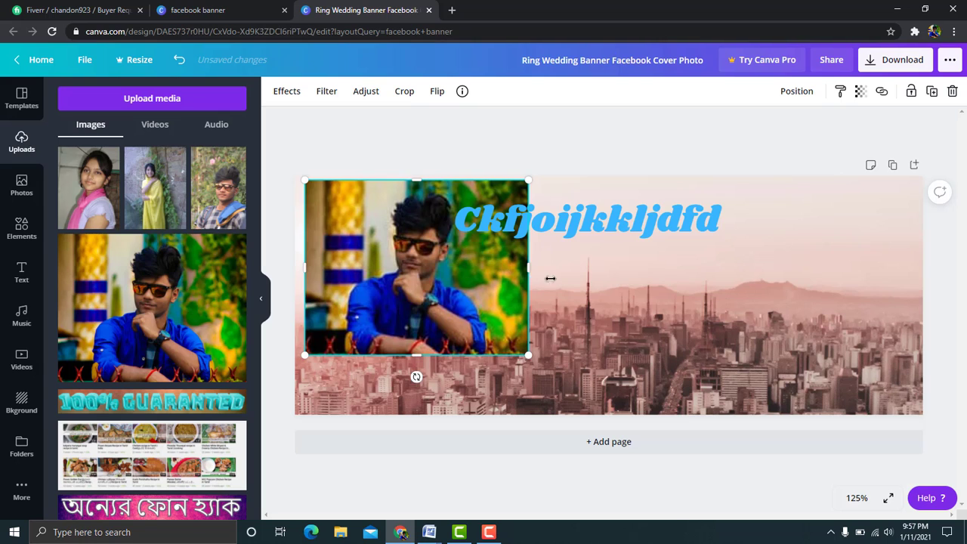
left_click_drag(528, 267, 557, 293)
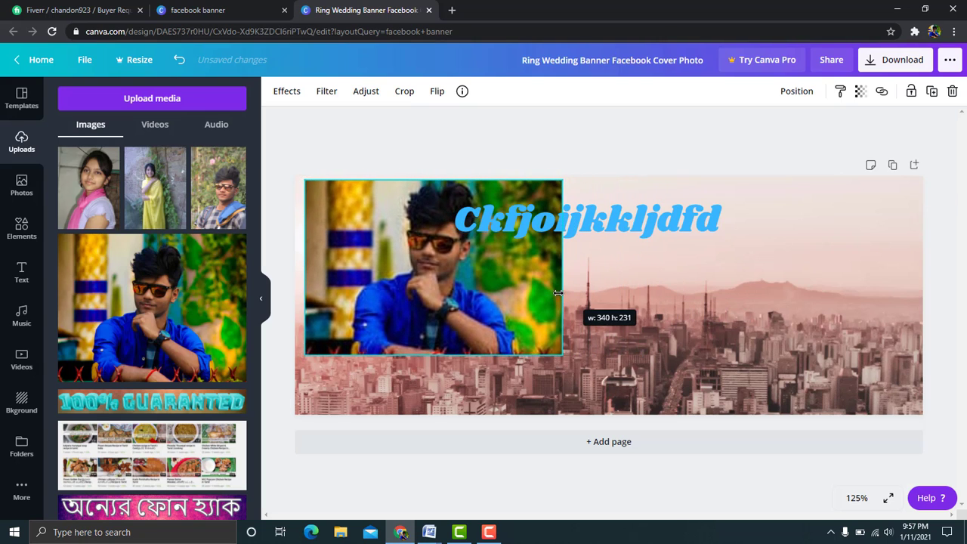
left_click_drag(451, 264, 452, 318)
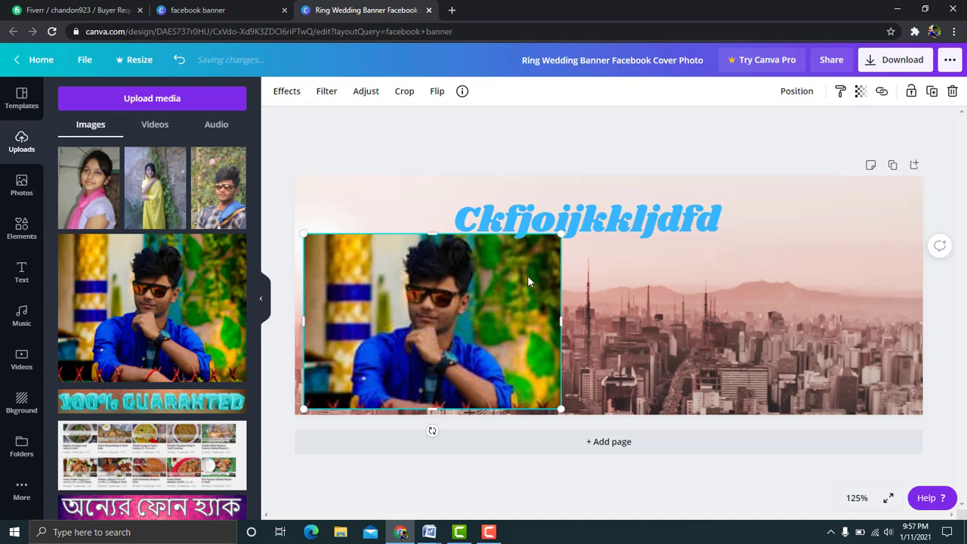
key("Delete")
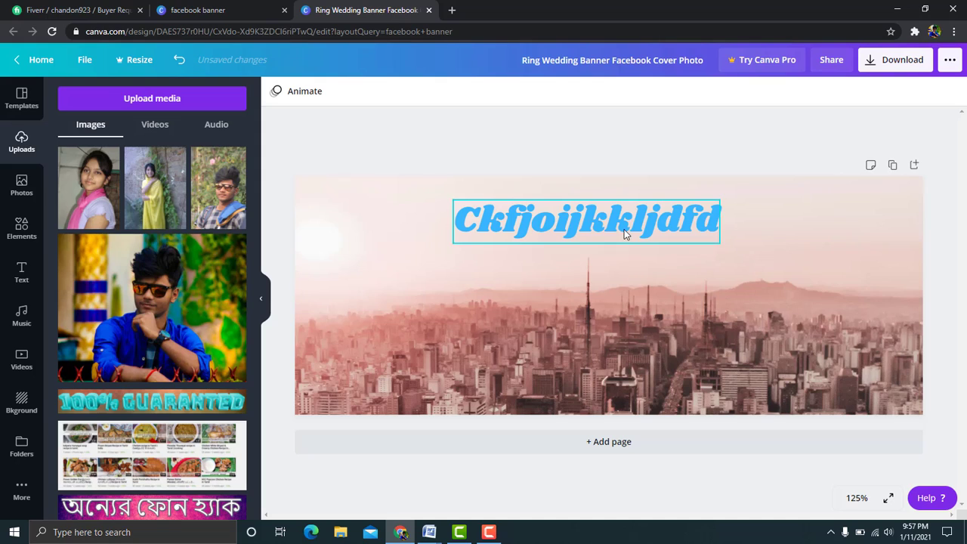
Step: Move the heading lower toward centre and give it a Lift shadow effect
left_click_drag(626, 227, 636, 263)
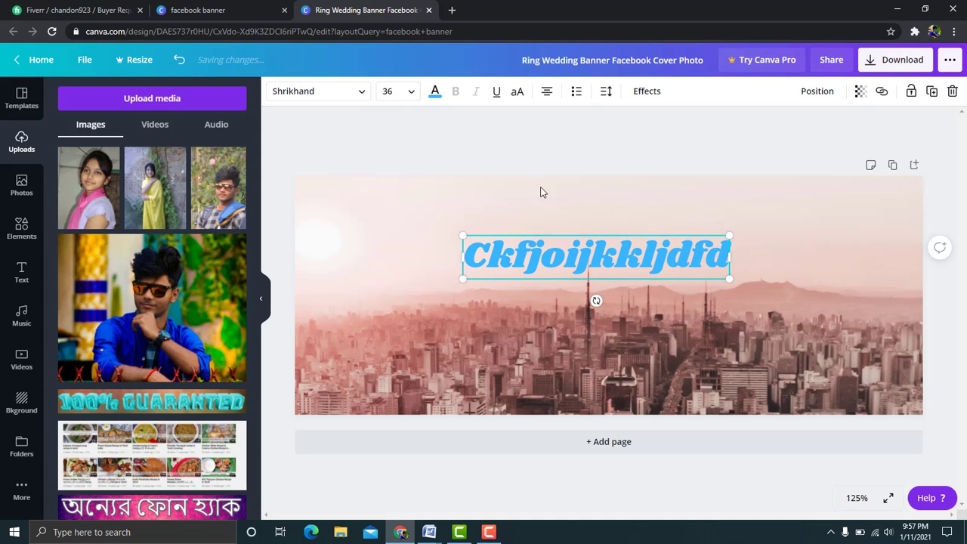
left_click(646, 92)
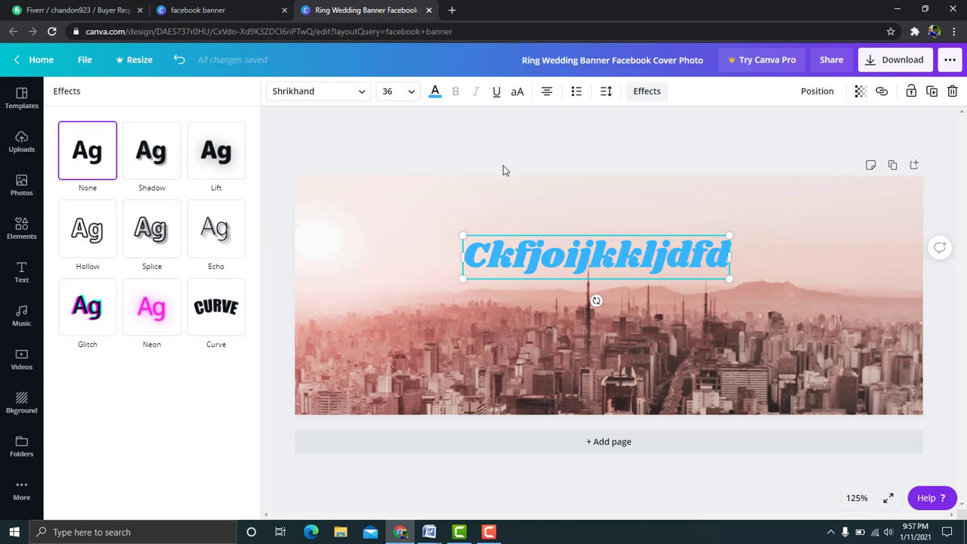
left_click(157, 167)
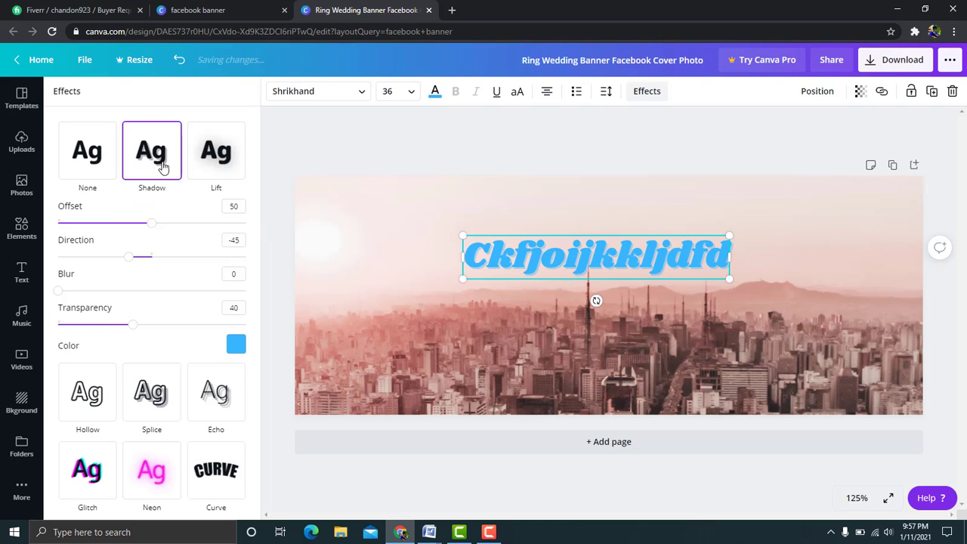
left_click(206, 173)
key("Escape")
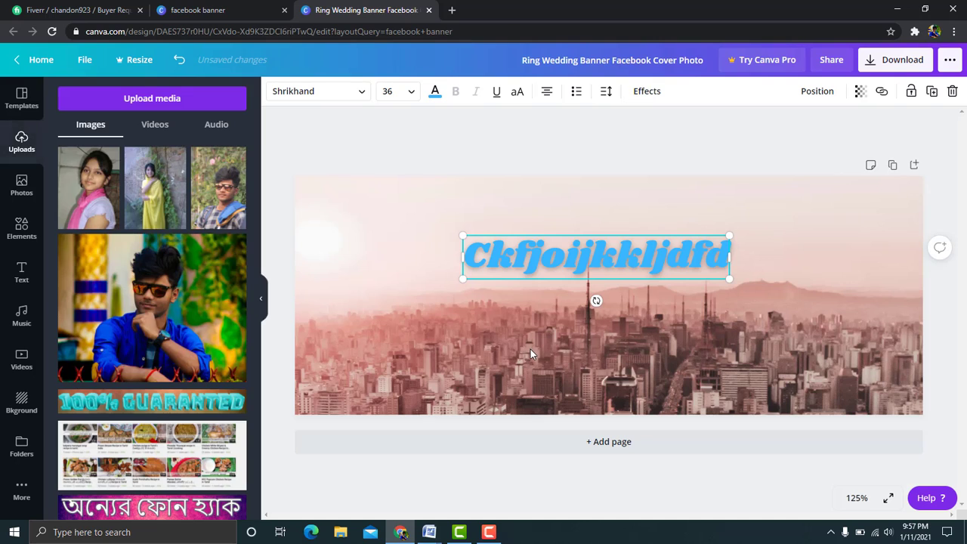
left_click(893, 66)
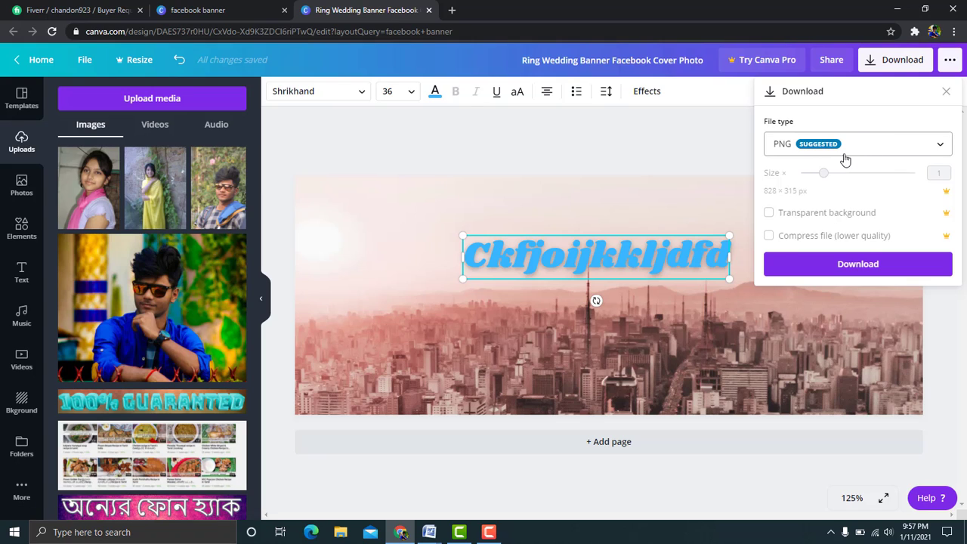
Step: Download the cover as a PNG file and dismiss the success message
left_click(894, 148)
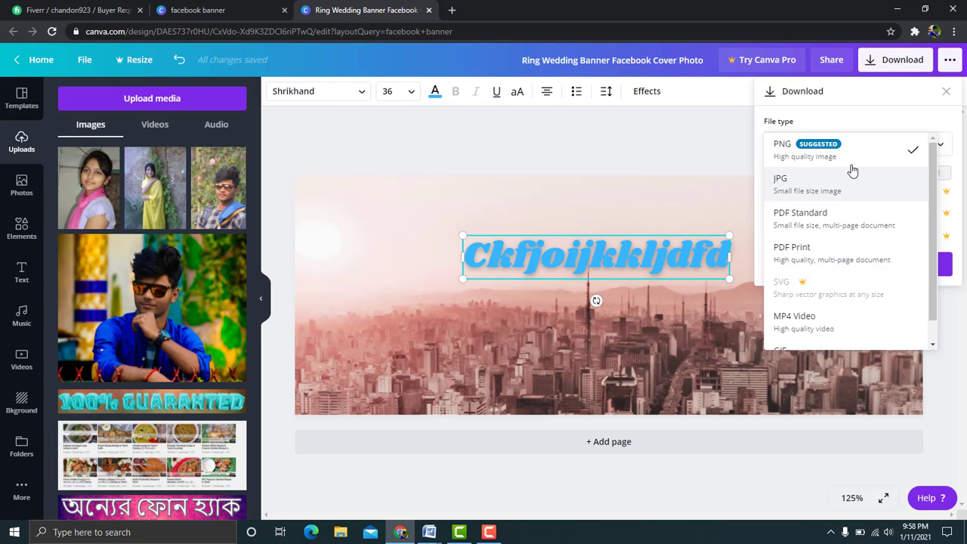
left_click(809, 157)
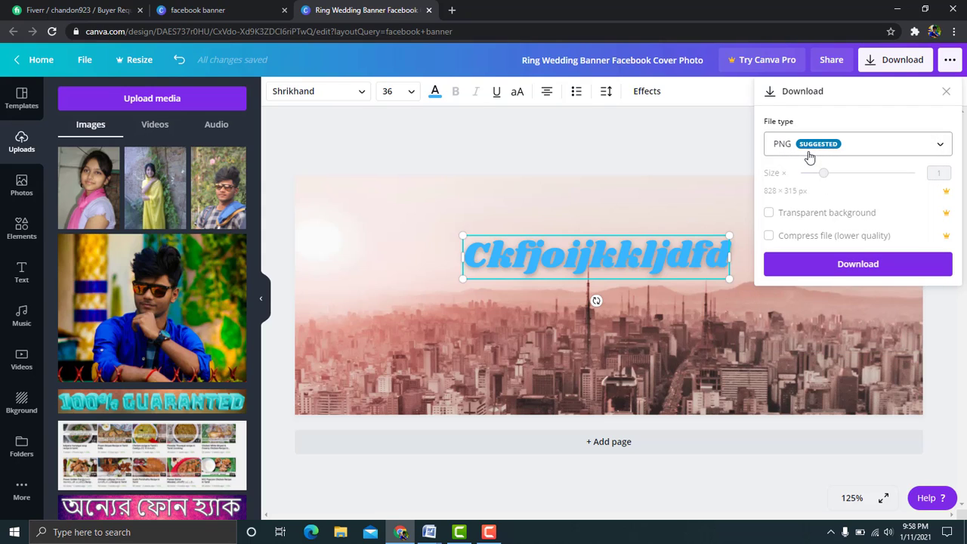
left_click(845, 264)
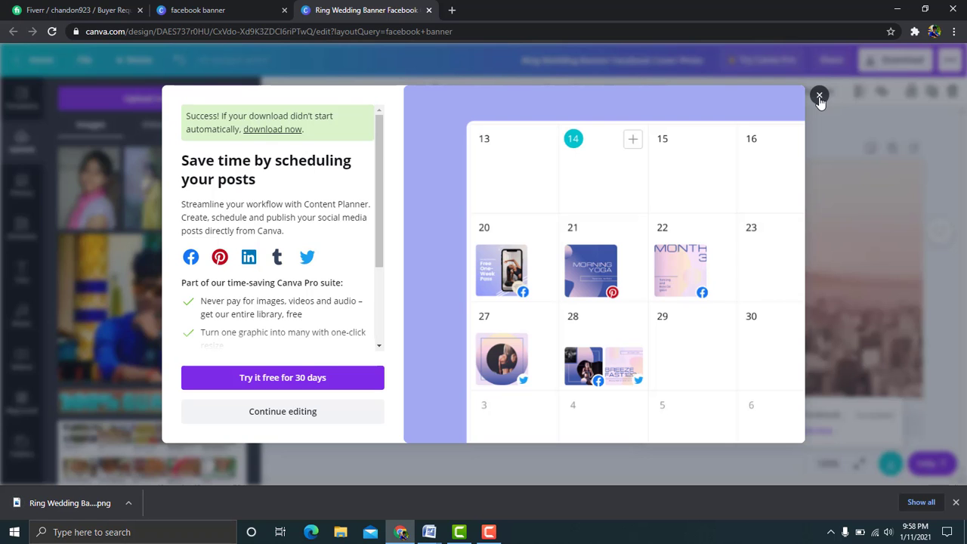
left_click(820, 97)
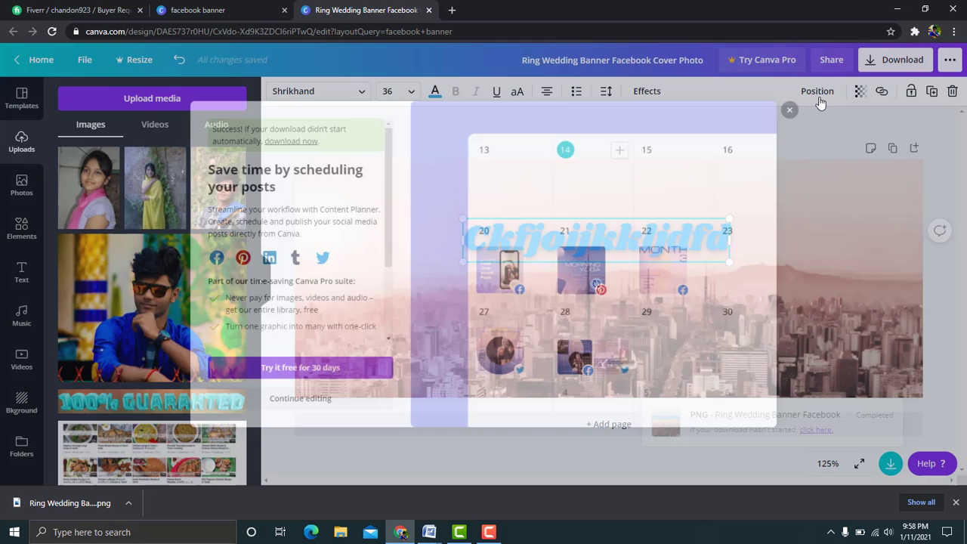
left_click(339, 537)
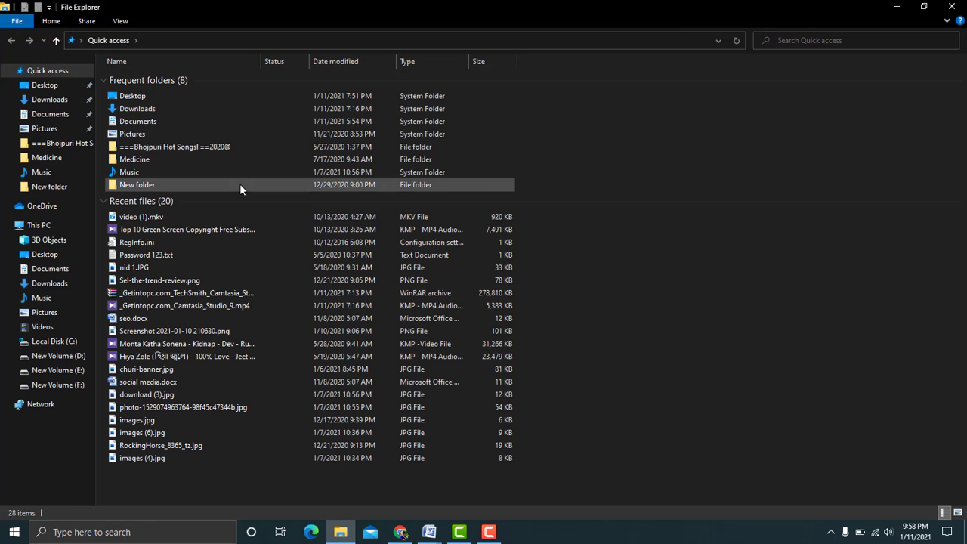
Step: Open 'Ring Wedding Banner Facebook Cover Photo (1).png' from the Downloads folder in the image viewer
left_click(65, 100)
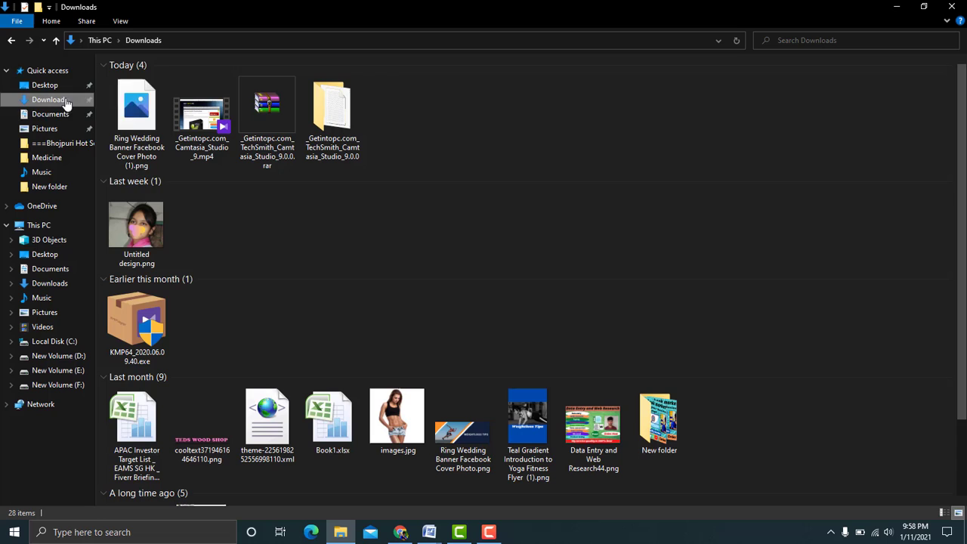
left_click(137, 123)
double_click(136, 124)
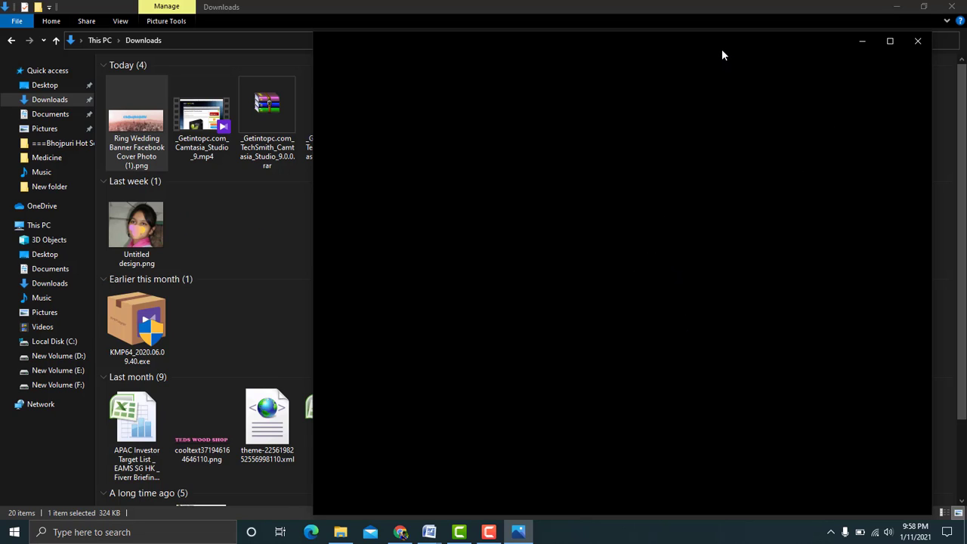
Step: Inspect the zoomed banner PNG in Photos, closing File Explorer and then Photos
left_click_drag(699, 58, 457, 51)
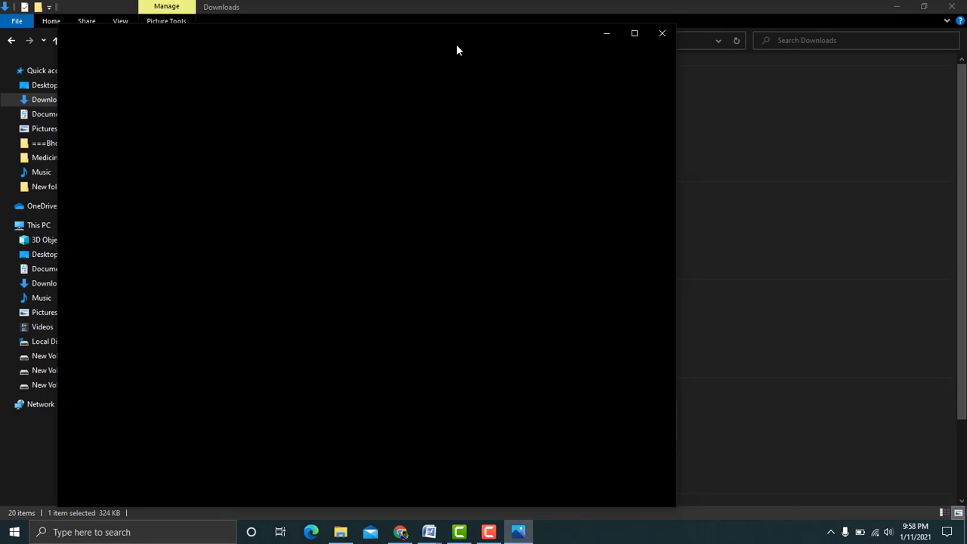
left_click(951, 8)
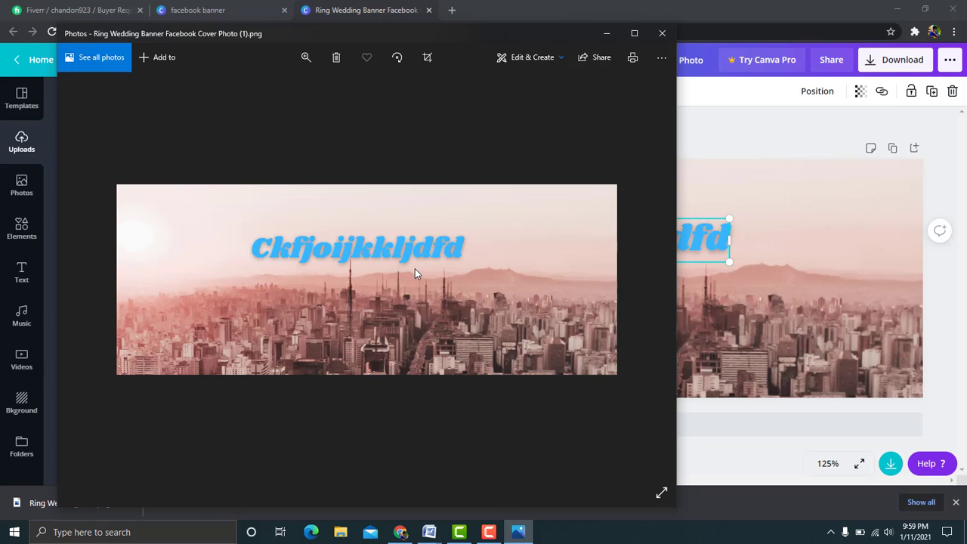
double_click(415, 268)
double_click(415, 268)
left_click(660, 37)
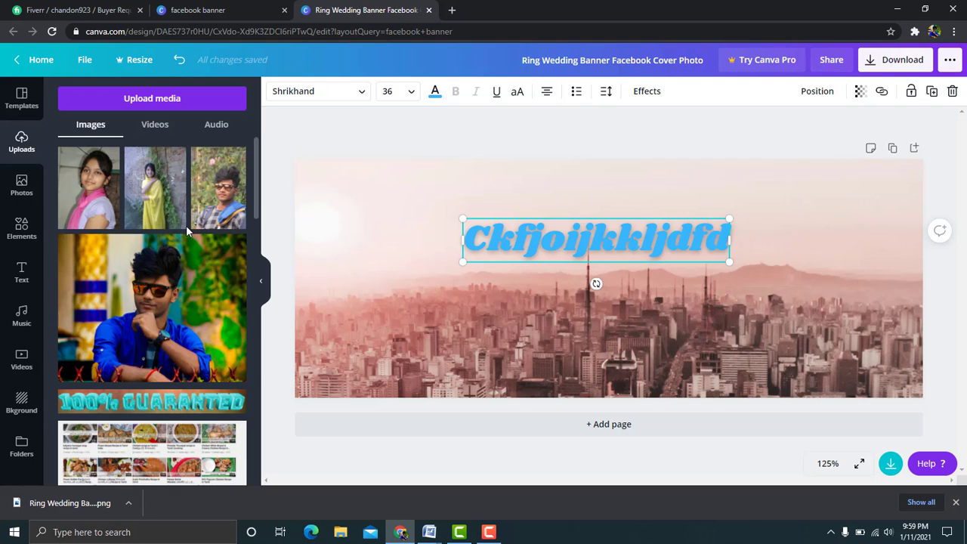
scroll(187, 233, "down", 5)
scroll(188, 232, "up", 4)
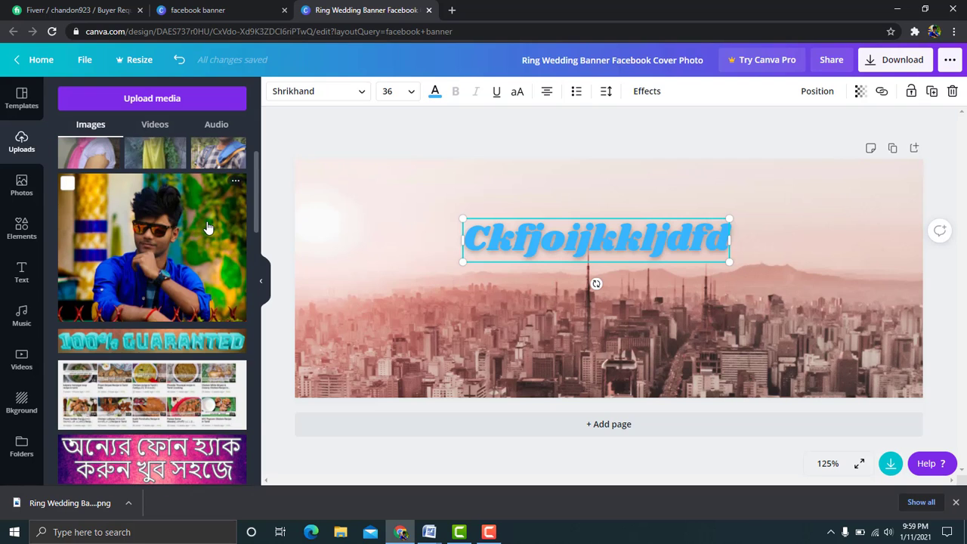